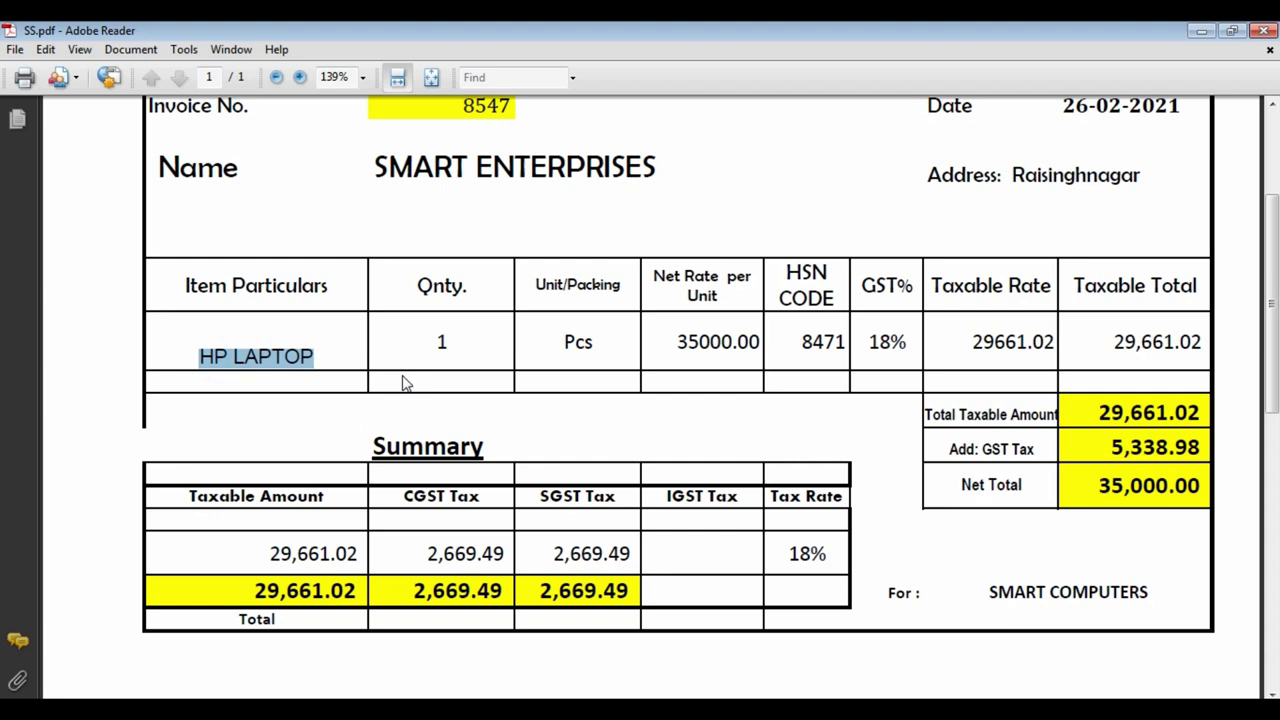
Review the SMART COMPUTERS laptop purchase invoice and switch to Busy
{"action": "scroll", "coordinate": [650, 400], "scroll_direction": "up", "scroll_amount": 4}
{"action": "mouse_move", "coordinate": [475, 673]}
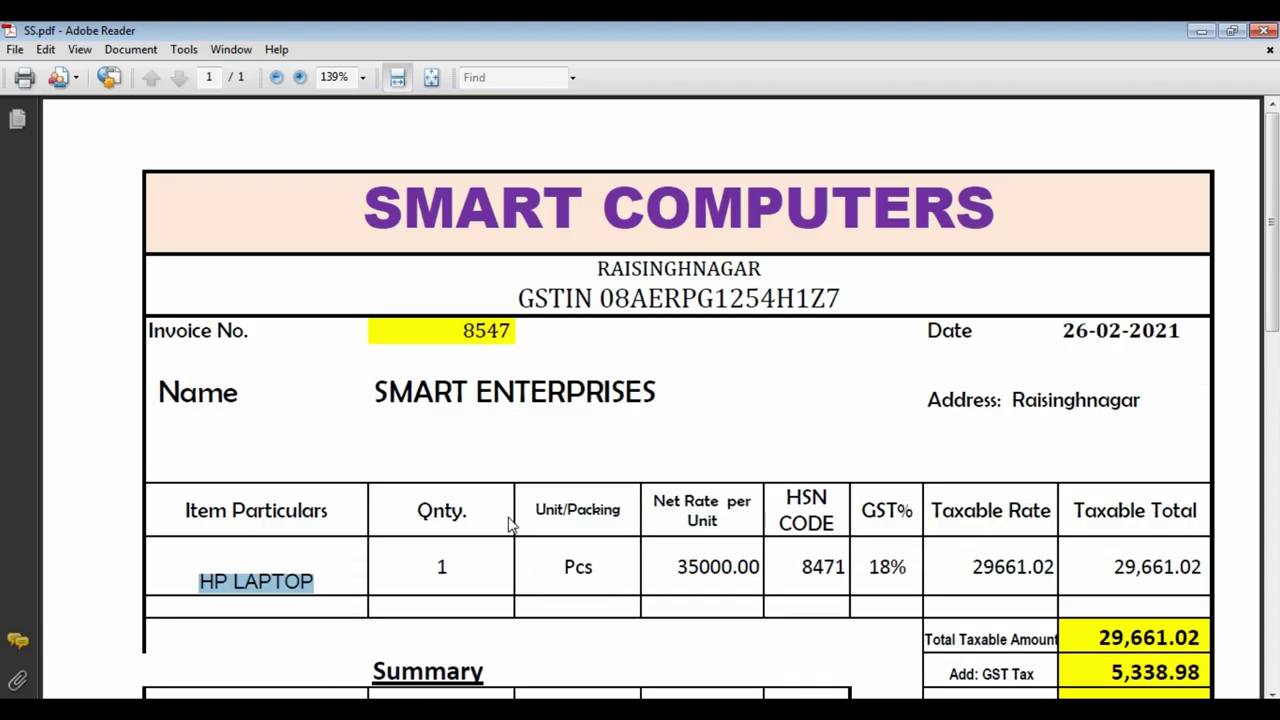
{"action": "left_click", "coordinate": [486, 697]}
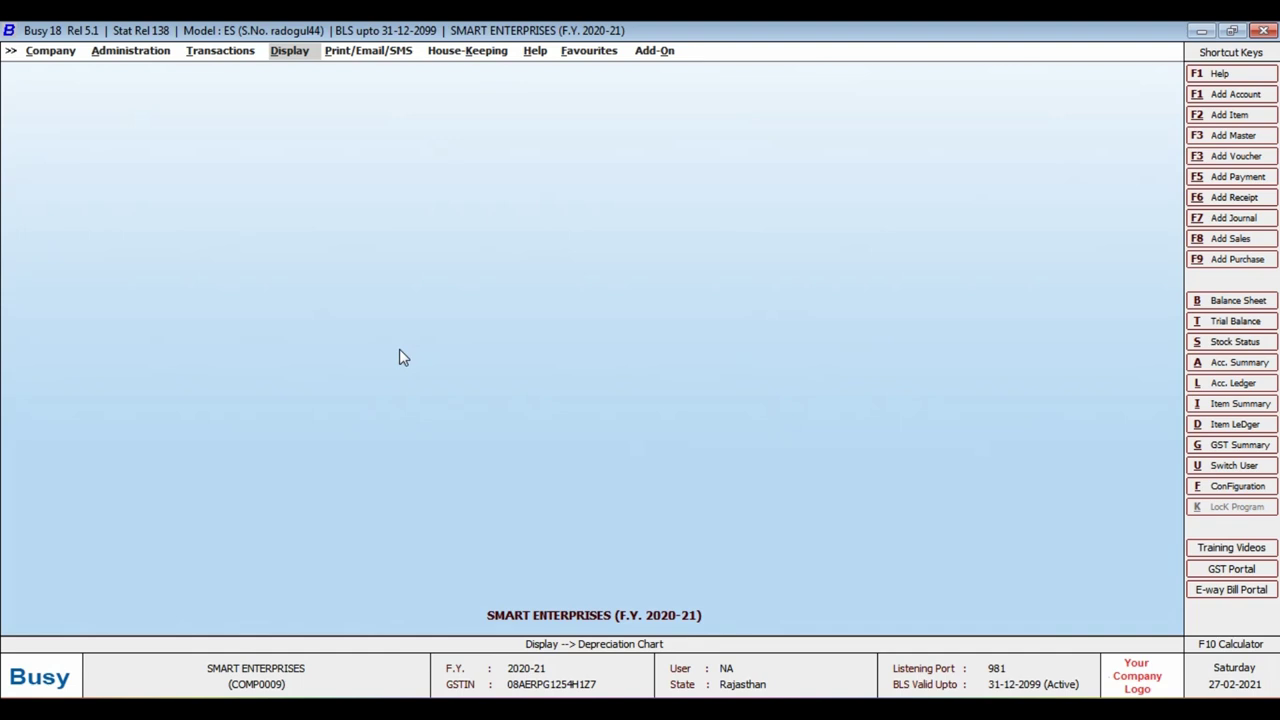
Open the Computers account master for modification
{"action": "key", "text": "Left"}
{"action": "key", "text": "Left"}
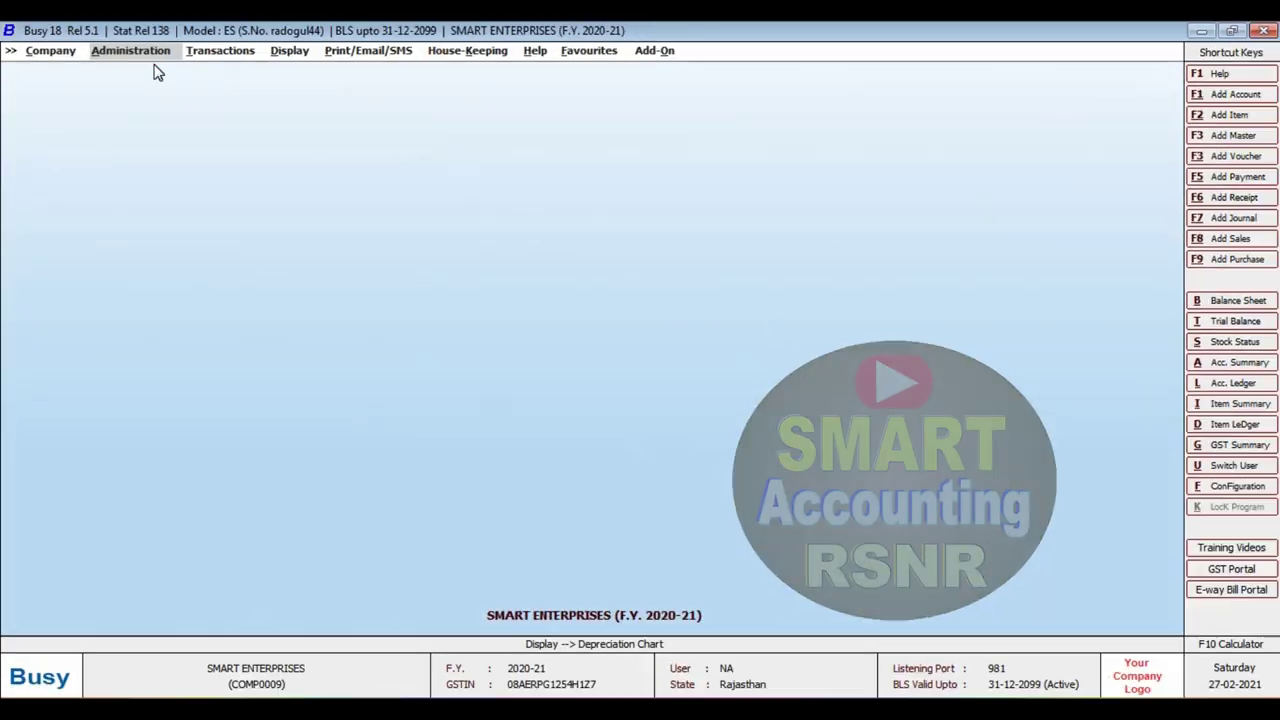
{"action": "key", "text": "Return"}
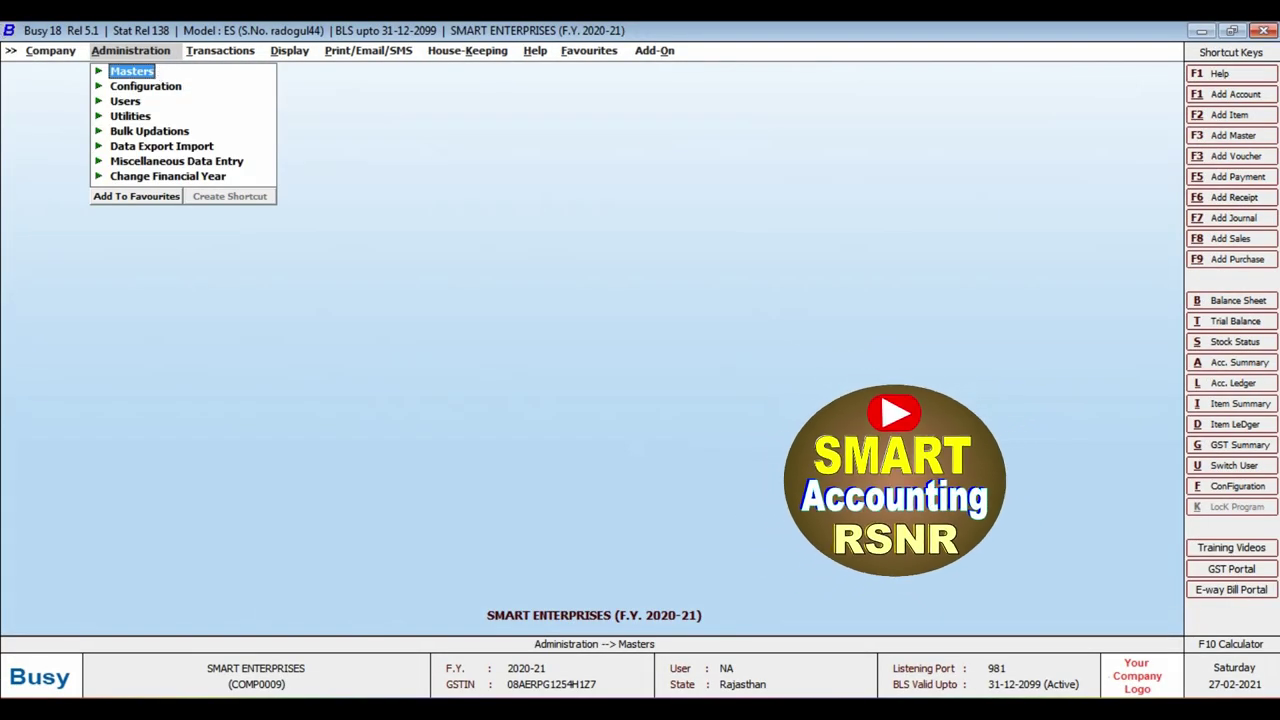
{"action": "key", "text": "Return"}
{"action": "key", "text": "Return"}
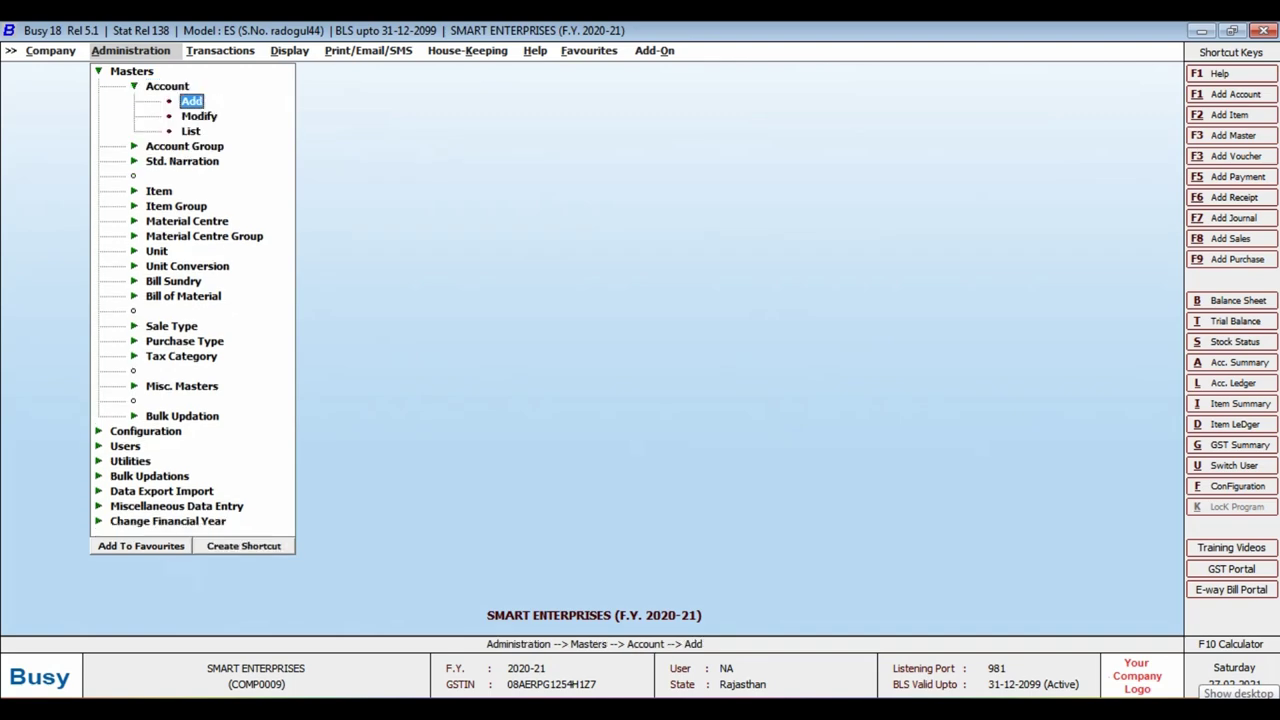
{"action": "key", "text": "Down"}
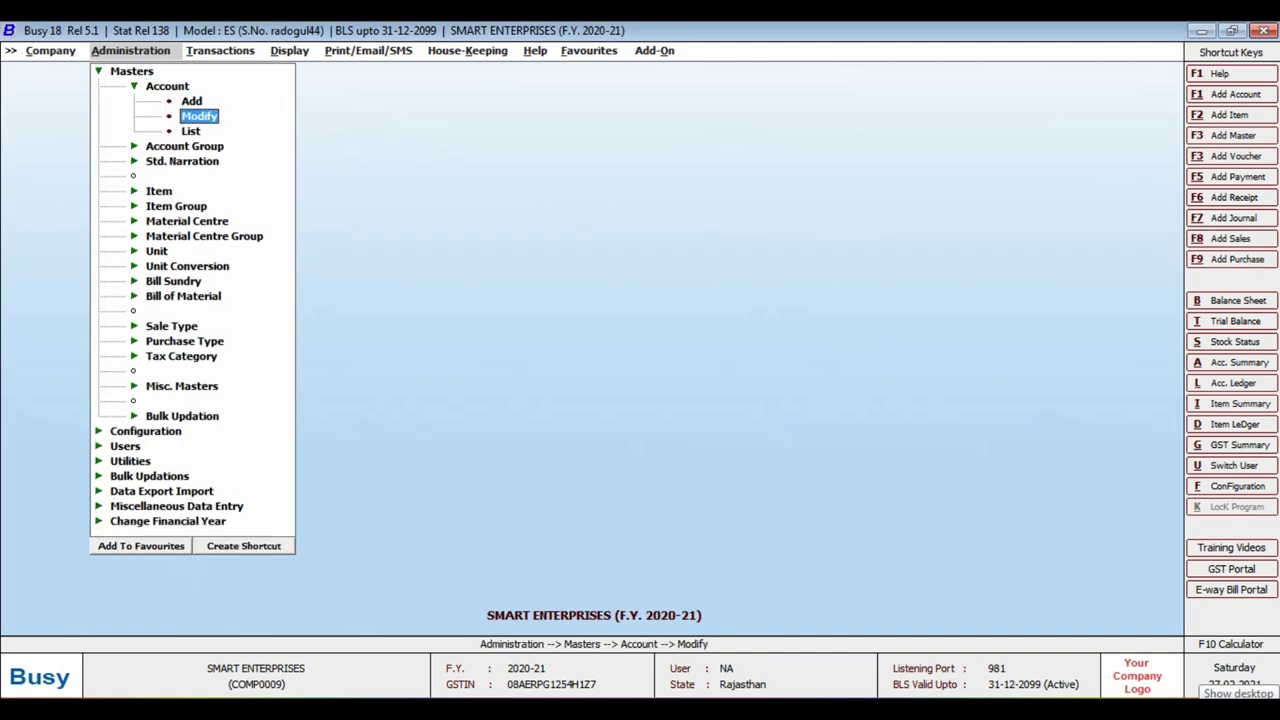
{"action": "key", "text": "Return"}
{"action": "type", "text": "CO"}
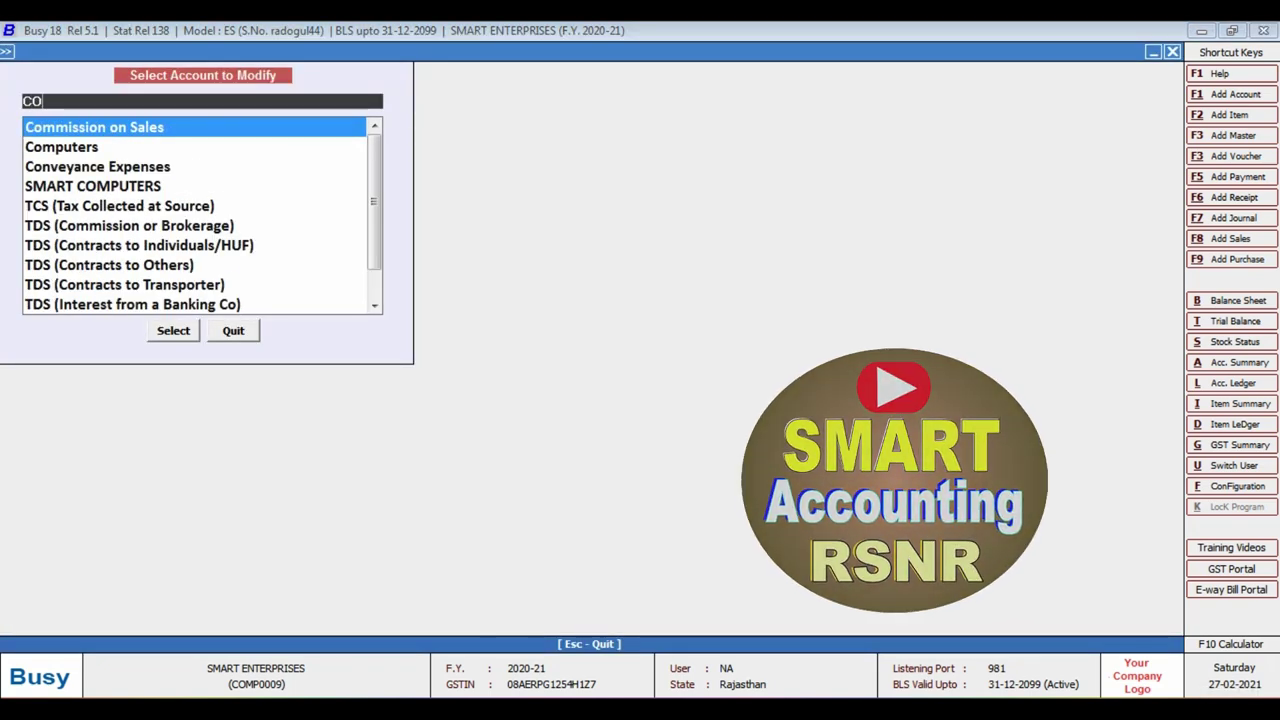
{"action": "type", "text": "MPU"}
{"action": "key", "text": "Return"}
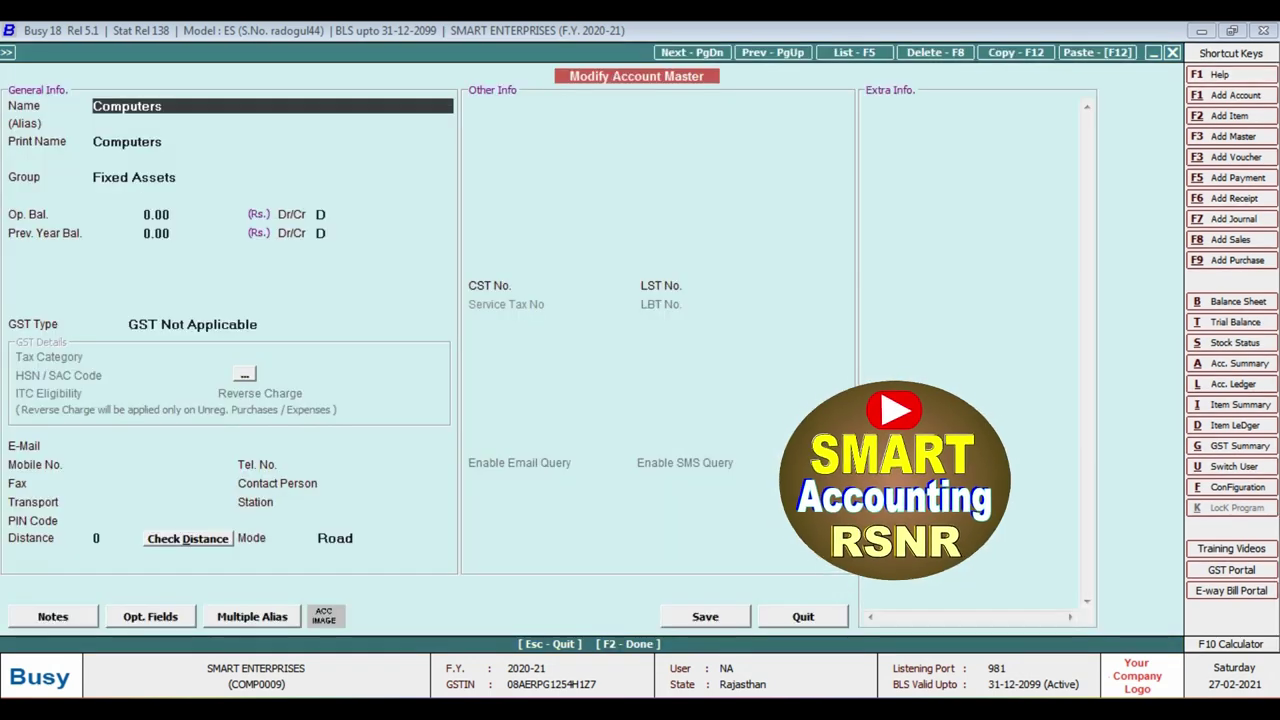
Set the Computers account's annual Income Tax Act depreciation rate to 40% and accept 20% as the half-yearly rate
{"action": "key", "text": "Return"}
{"action": "key", "text": "Return"}
{"action": "key", "text": "Return"}
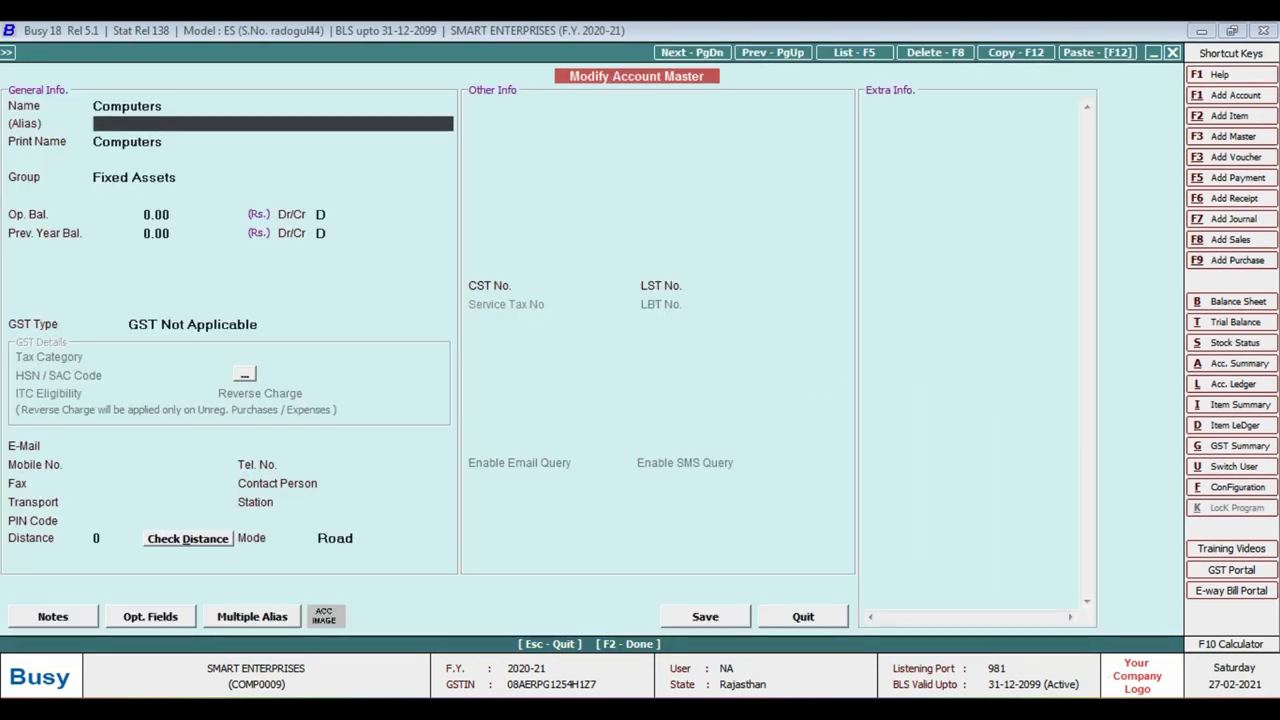
{"action": "key", "text": "Return"}
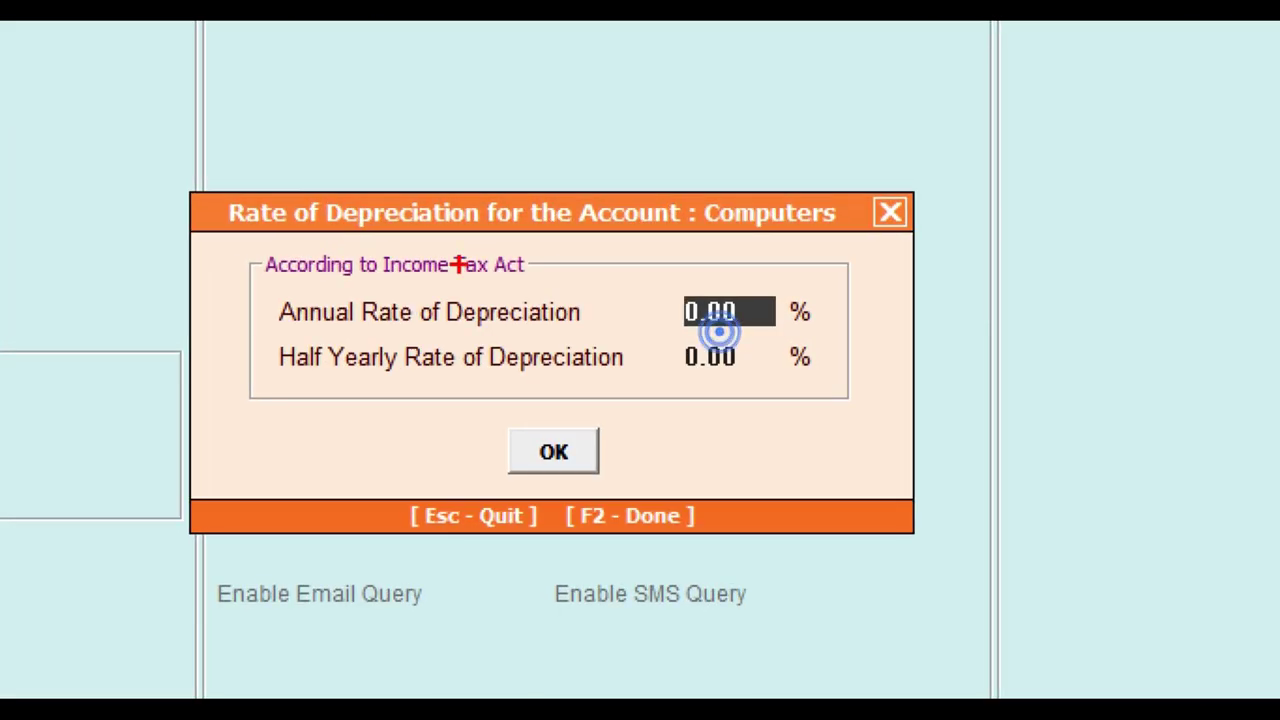
{"action": "mouse_move", "coordinate": [140, 154]}
{"action": "left_mouse_down"}
{"action": "mouse_move", "coordinate": [451, 397]}
{"action": "mouse_move", "coordinate": [958, 506]}
{"action": "mouse_move", "coordinate": [932, 548]}
{"action": "left_mouse_up"}
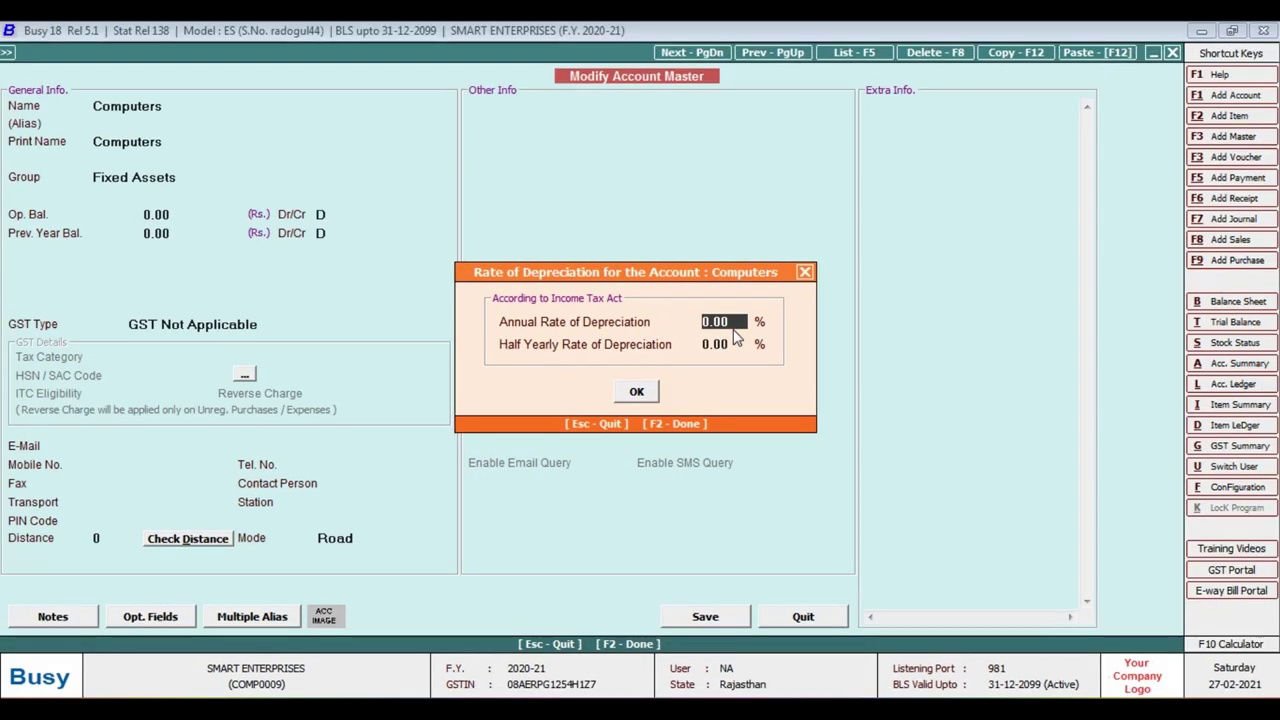
{"action": "type", "text": "400"}
{"action": "key", "text": "Return"}
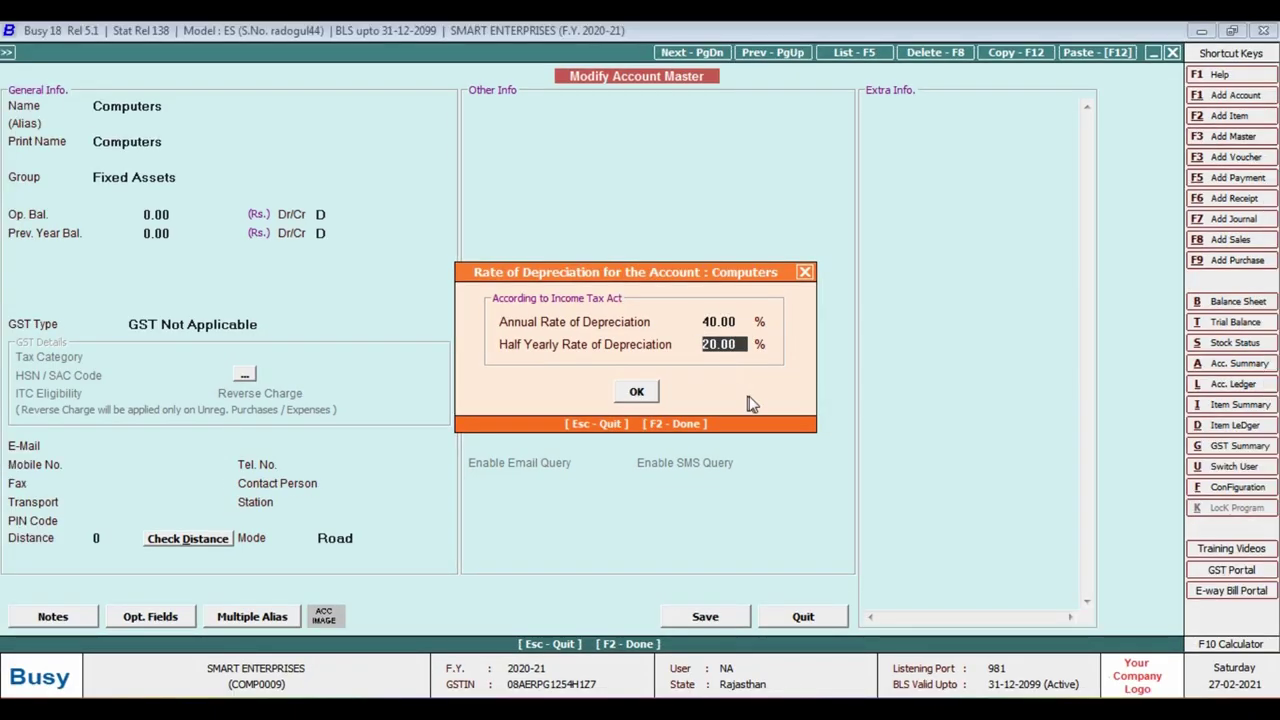
{"action": "key", "text": "Return"}
{"action": "key", "text": "Return"}
Check the GST details on the purchase invoice and set the Computers account's GST type to GST Applicable
{"action": "key", "text": "Return"}
{"action": "key", "text": "Return"}
{"action": "key", "text": "Return"}
{"action": "key", "text": "Return"}
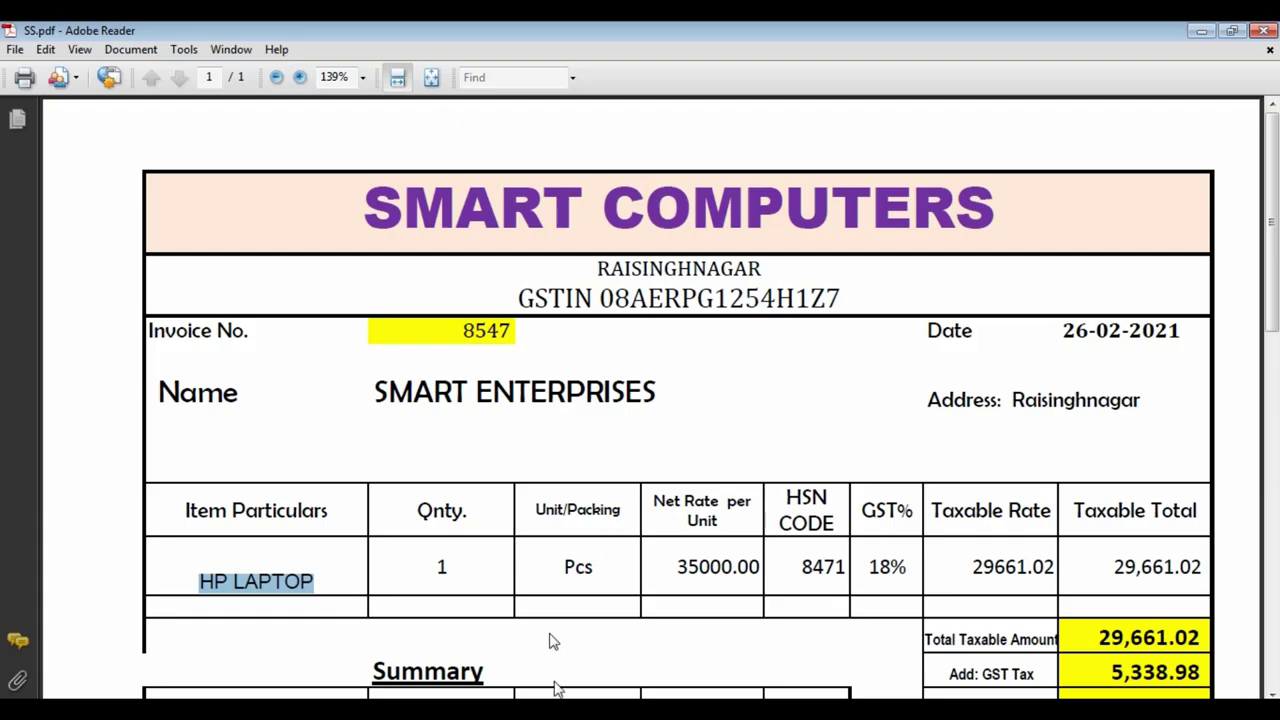
{"action": "scroll", "coordinate": [503, 503], "scroll_direction": "down", "scroll_amount": 5}
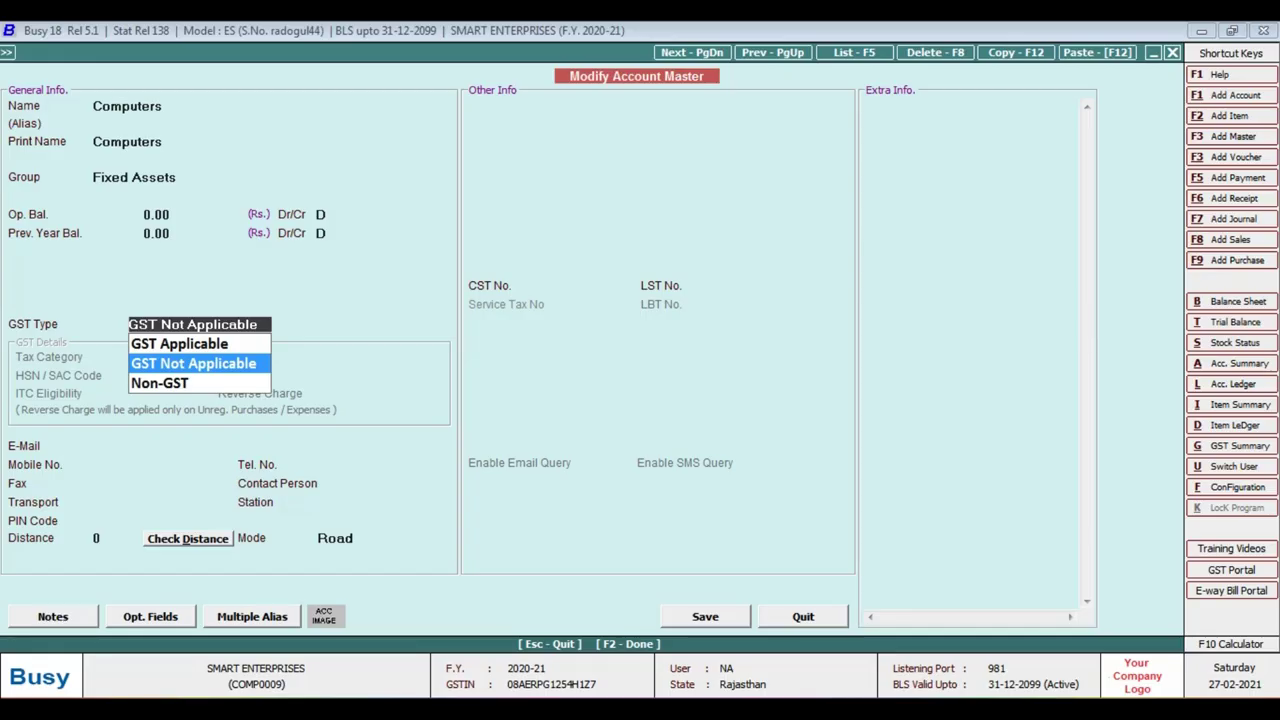
{"action": "key", "text": "Up"}
{"action": "key", "text": "Return"}
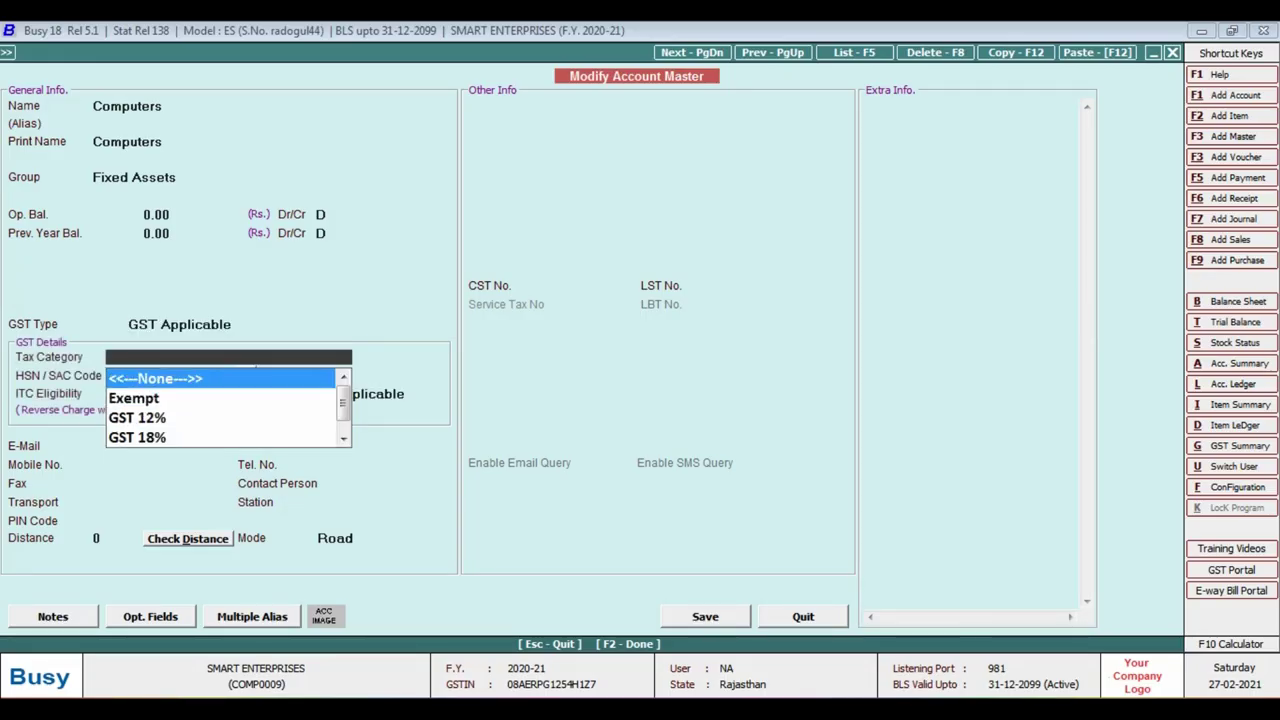
Assign the GST 18% tax category and HSN code 8471 to the Computers account
{"action": "type", "text": "1"}
{"action": "key", "text": "Down"}
{"action": "key", "text": "Return"}
{"action": "type", "text": "847"}
{"action": "key", "text": "Return"}
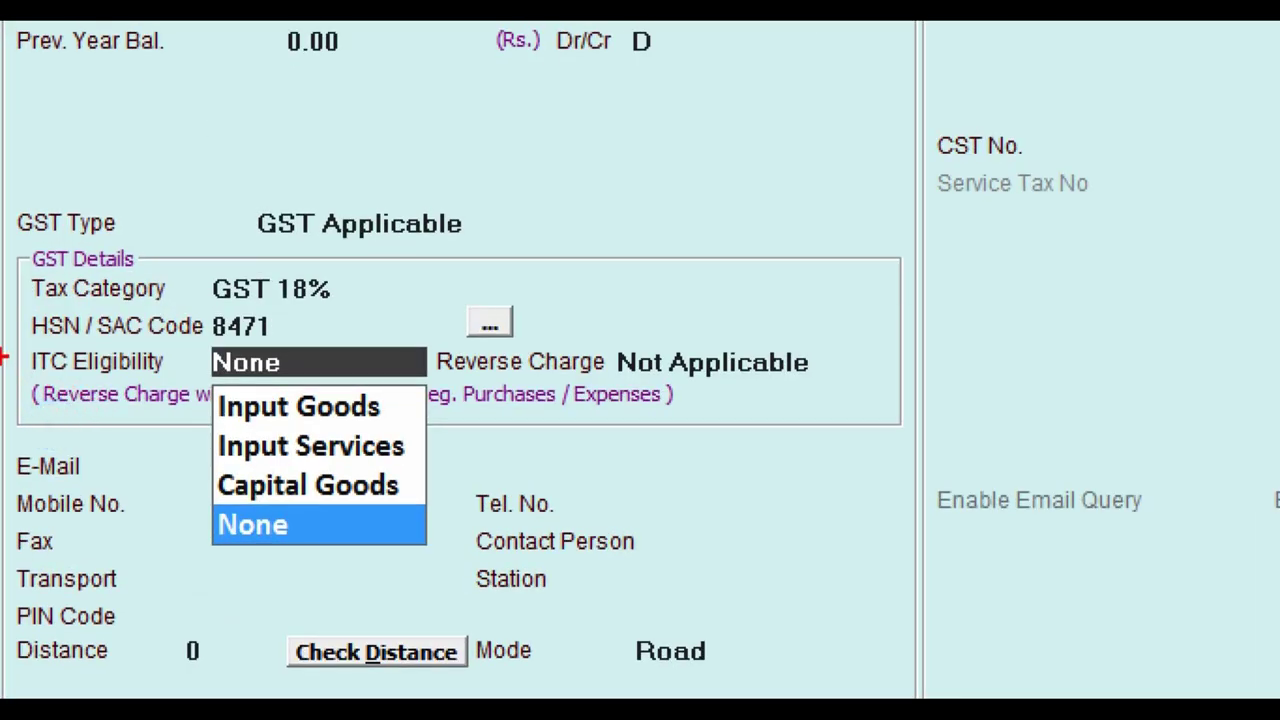
Set the account's ITC eligibility to Capital Goods and accept Not Applicable for reverse charge
{"action": "left_click_drag", "start_coordinate": [171, 466], "coordinate": [446, 507]}
{"action": "key", "text": "Up"}
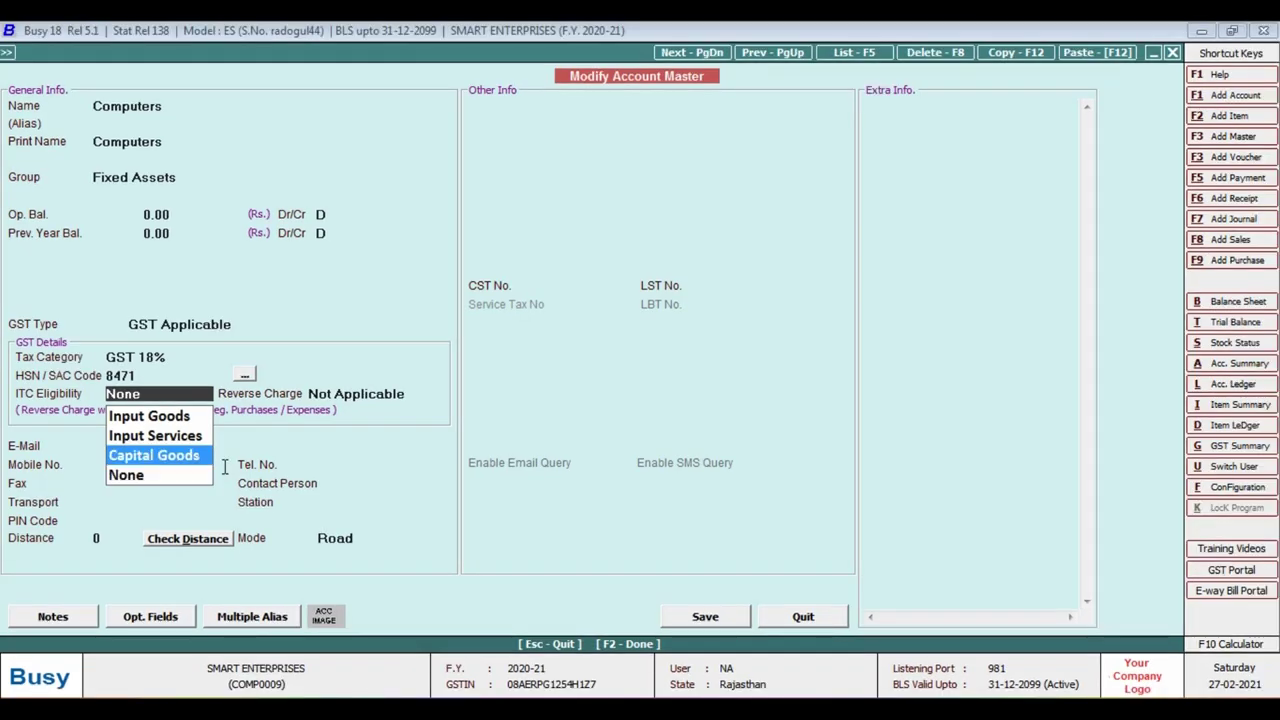
{"action": "key", "text": "Return"}
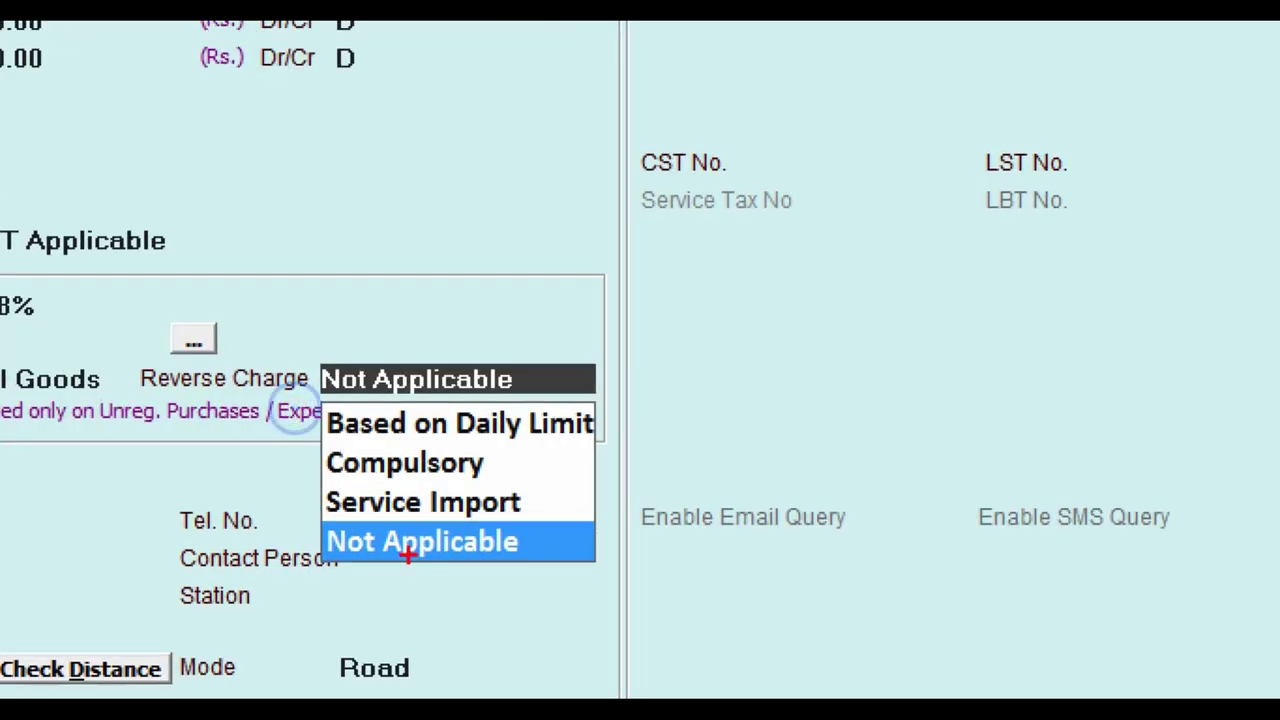
{"action": "key", "text": "Return"}
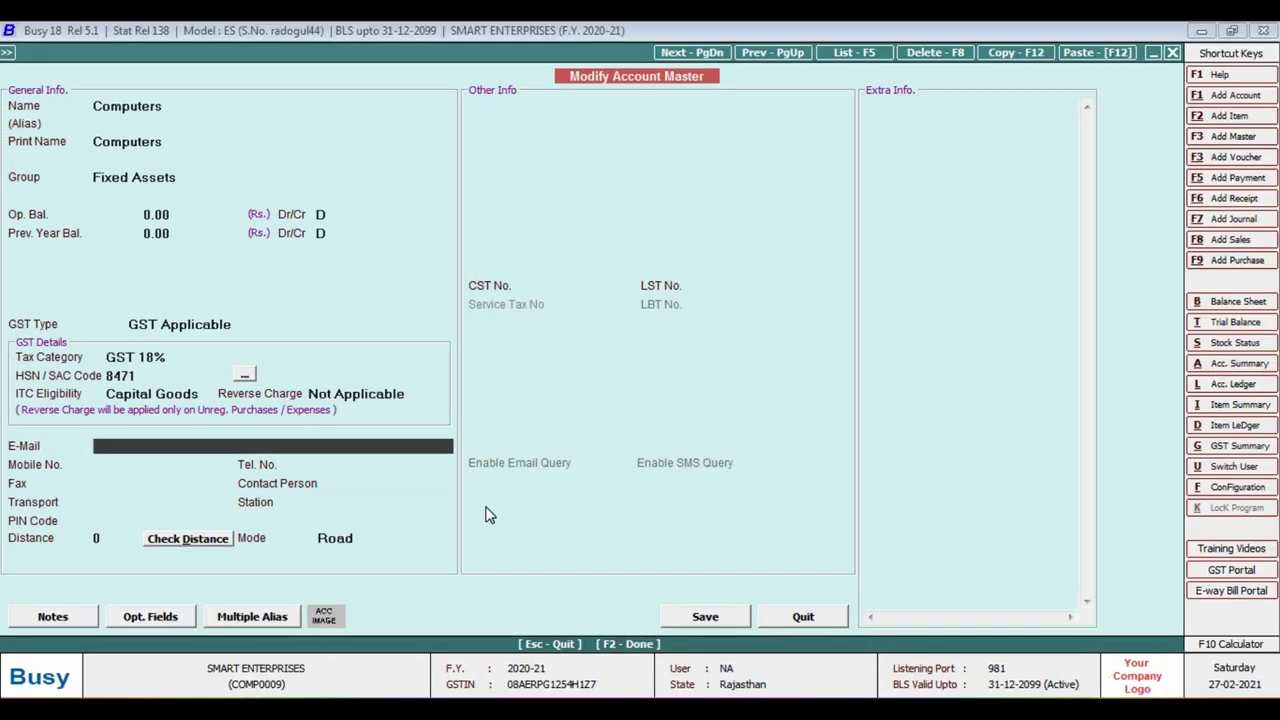
Save the modified Computers account and leave the account master screens
{"action": "key", "text": "Return"}
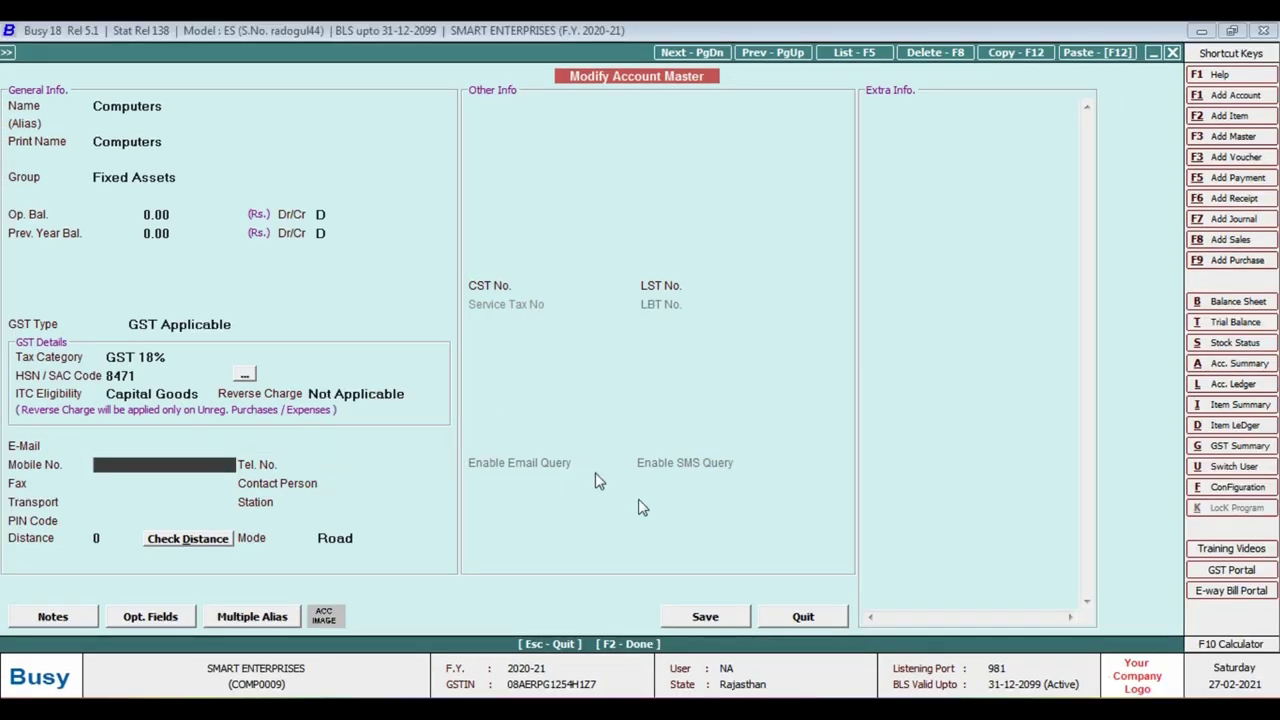
{"action": "left_click", "coordinate": [727, 618]}
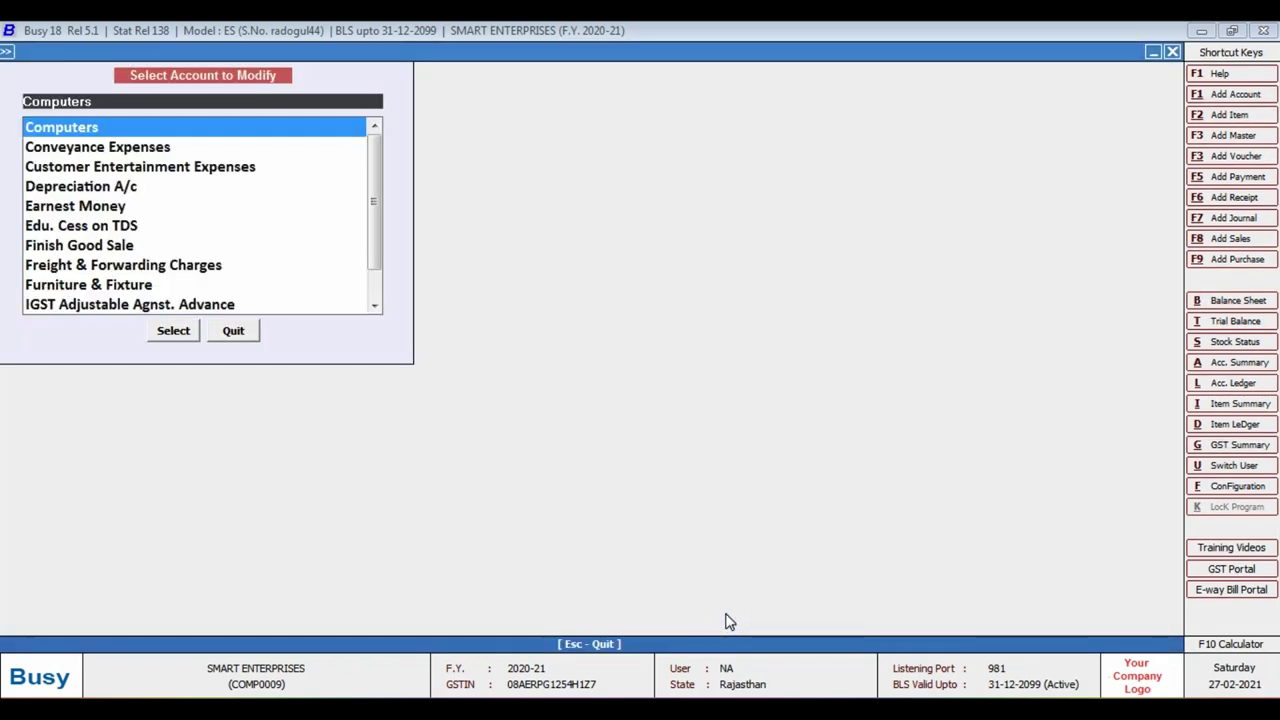
{"action": "key", "text": "Escape"}
{"action": "key", "text": "Escape"}
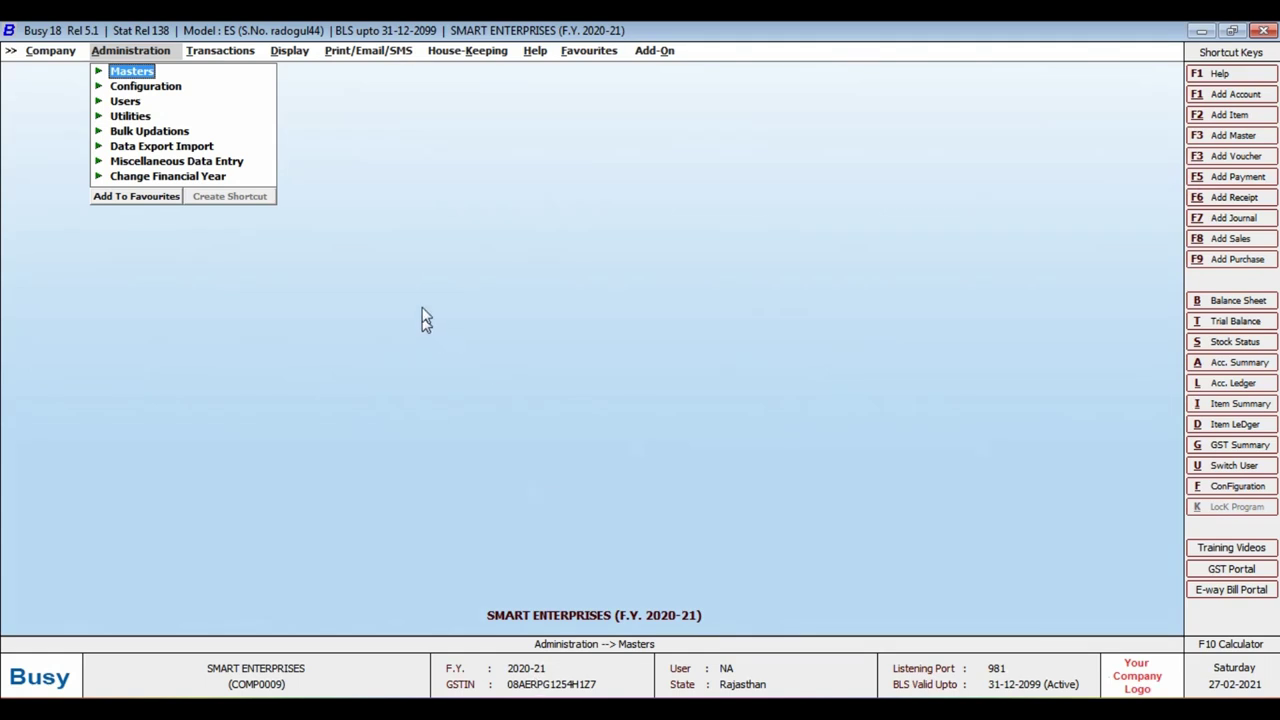
{"action": "key", "text": "Escape"}
Display the company's balance sheet as at 02-02-2021
{"action": "left_click", "coordinate": [289, 50]}
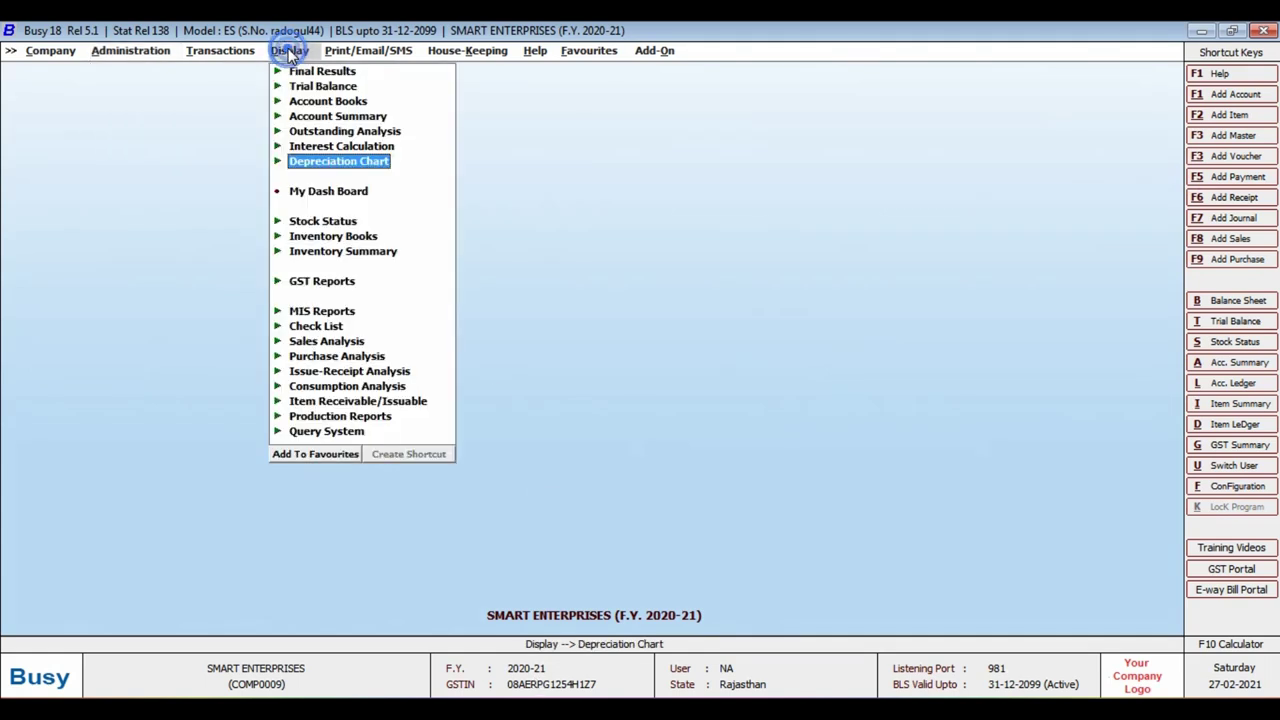
{"action": "left_click", "coordinate": [330, 71]}
{"action": "key", "text": "Down"}
{"action": "key", "text": "Return"}
{"action": "key", "text": "Return"}
{"action": "key", "text": "Return"}
{"action": "key", "text": "Return"}
{"action": "key", "text": "Return"}
{"action": "key", "text": "F2"}
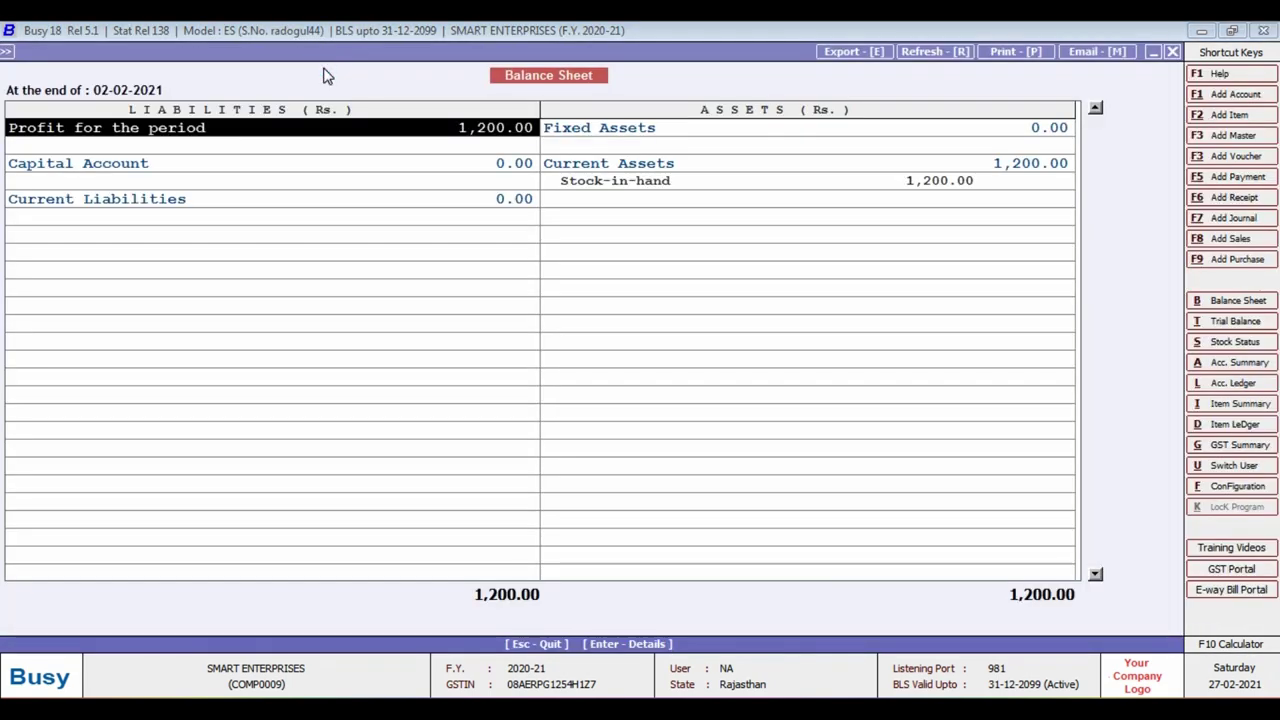
Check the Fixed Assets entry on the balance sheet and close the report
{"action": "left_click", "coordinate": [750, 142]}
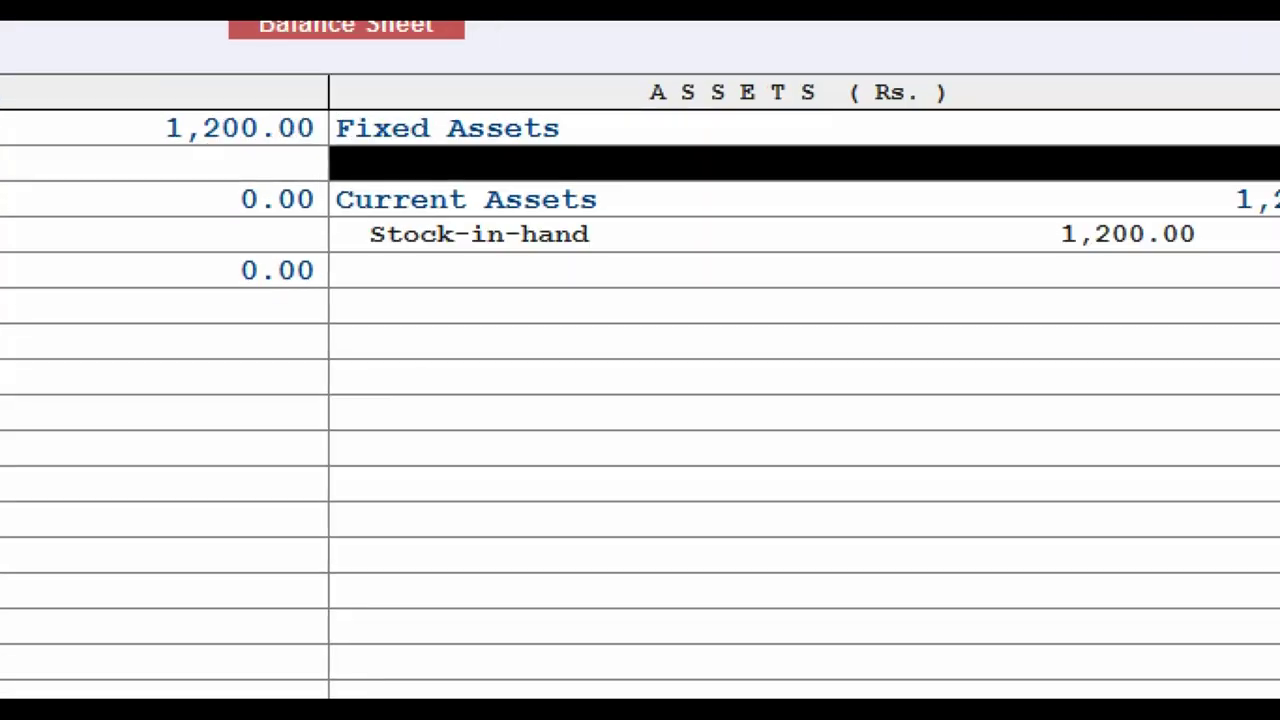
{"action": "left_click", "coordinate": [752, 133]}
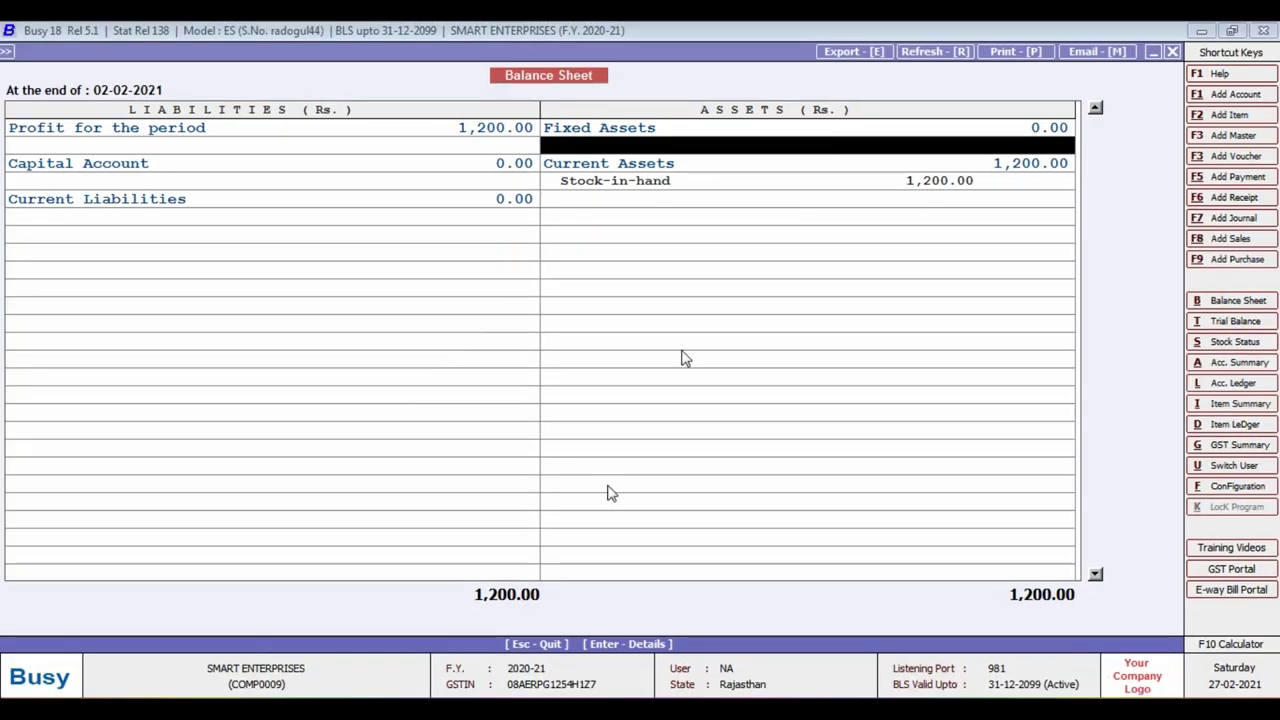
{"action": "left_click", "coordinate": [536, 645]}
{"action": "key", "text": "Escape"}
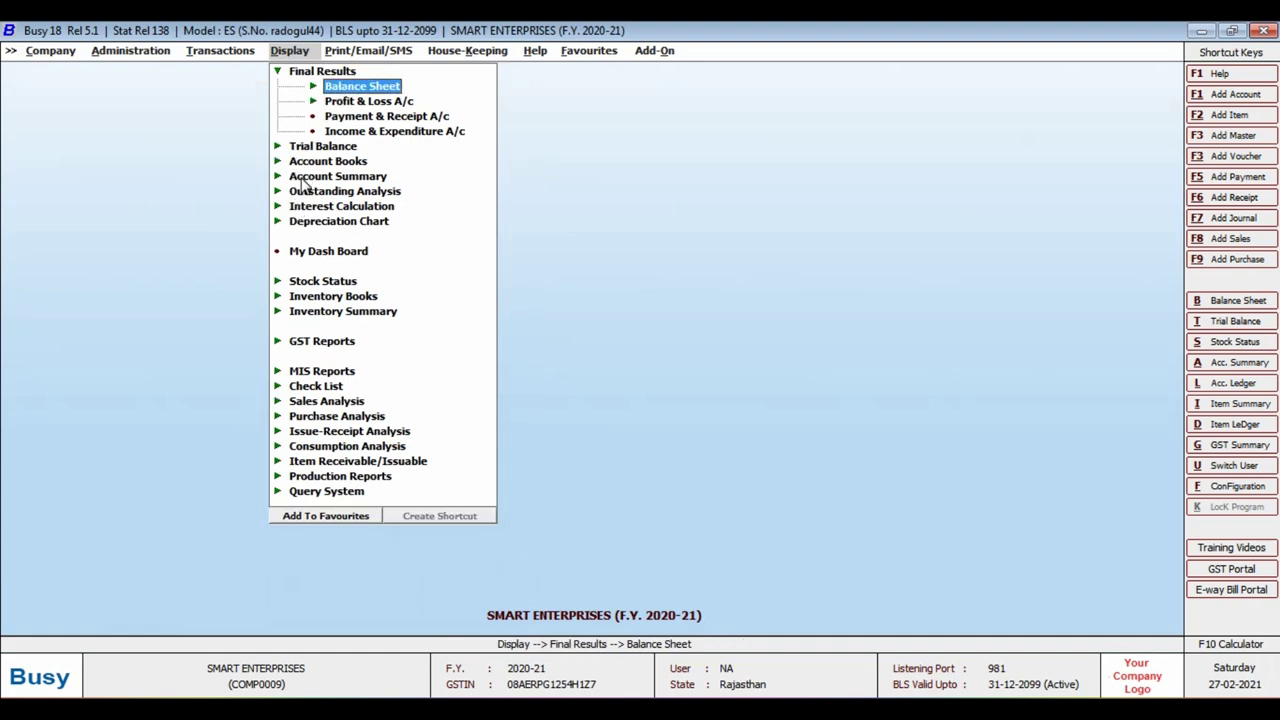
{"action": "key", "text": "Escape"}
Start a new purchase voucher in the Main series
{"action": "key", "text": "Left"}
{"action": "key", "text": "Down"}
{"action": "key", "text": "Return"}
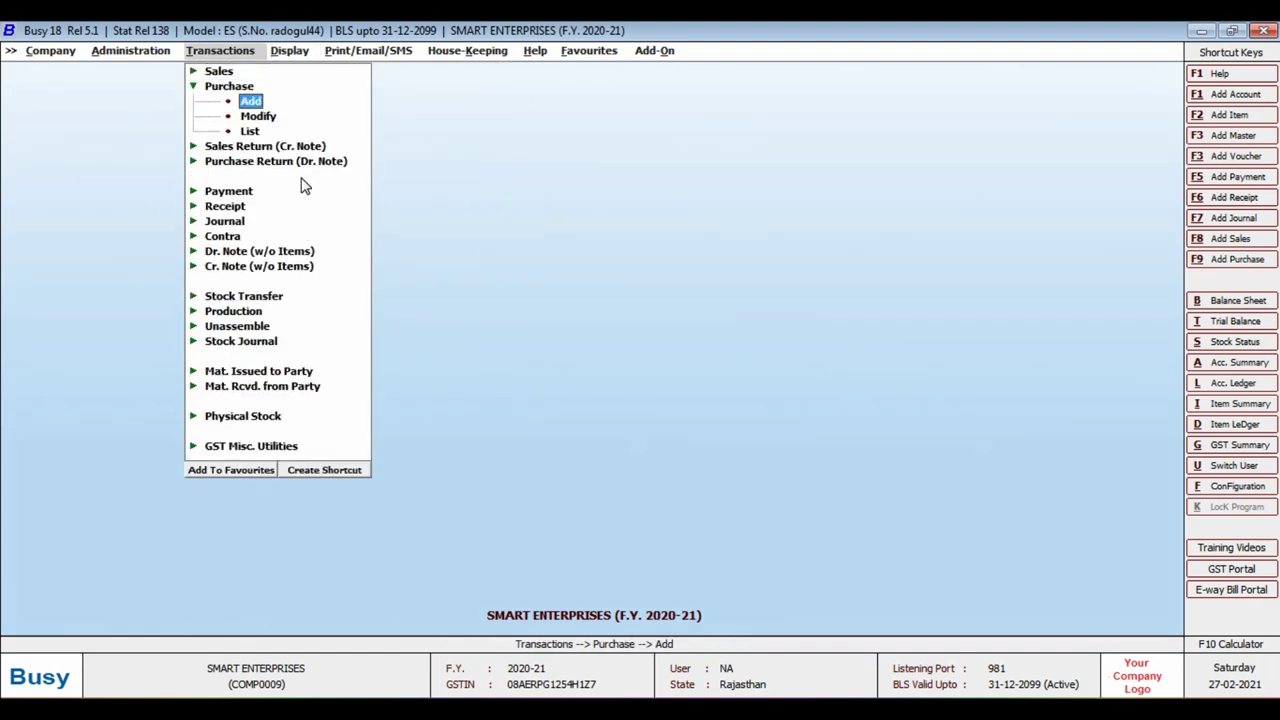
{"action": "key", "text": "Return"}
{"action": "key", "text": "Return"}
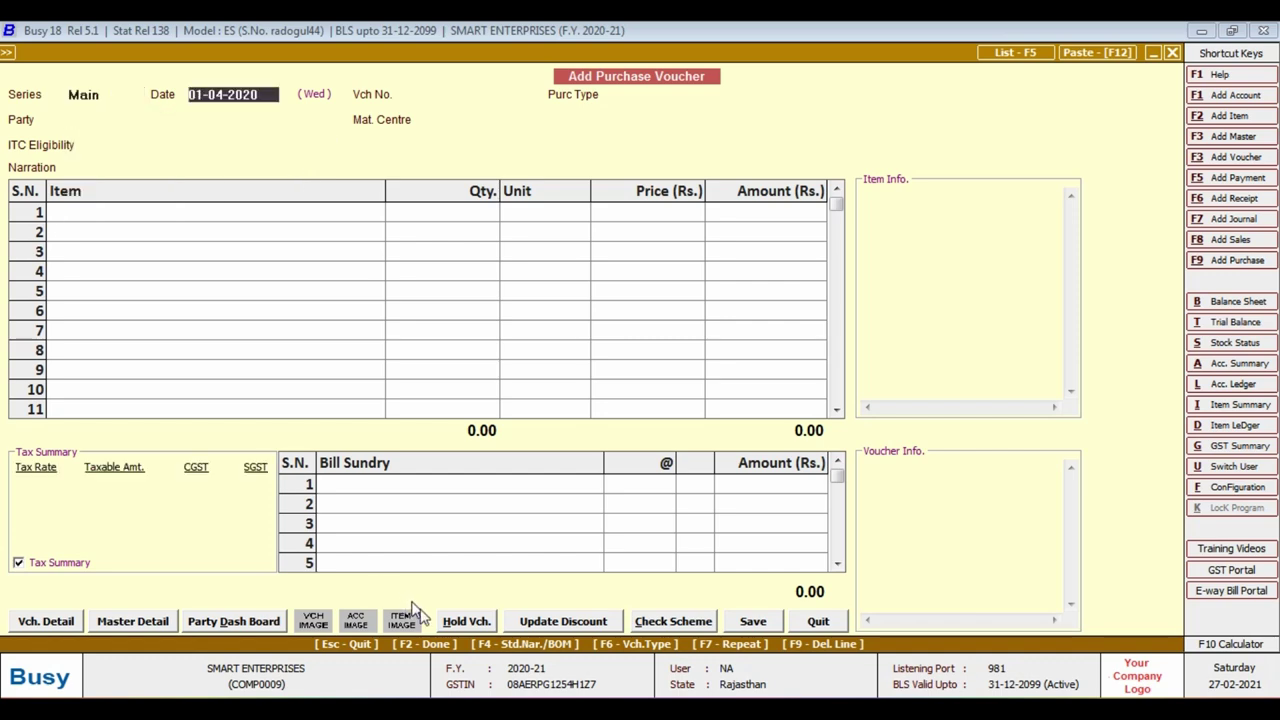
Look up the invoice date in the PDF and set the purchase voucher date to 26-02-2021
{"action": "key", "text": "alt+Tab"}
{"action": "scroll", "coordinate": [1000, 286], "scroll_direction": "up", "scroll_amount": 5}
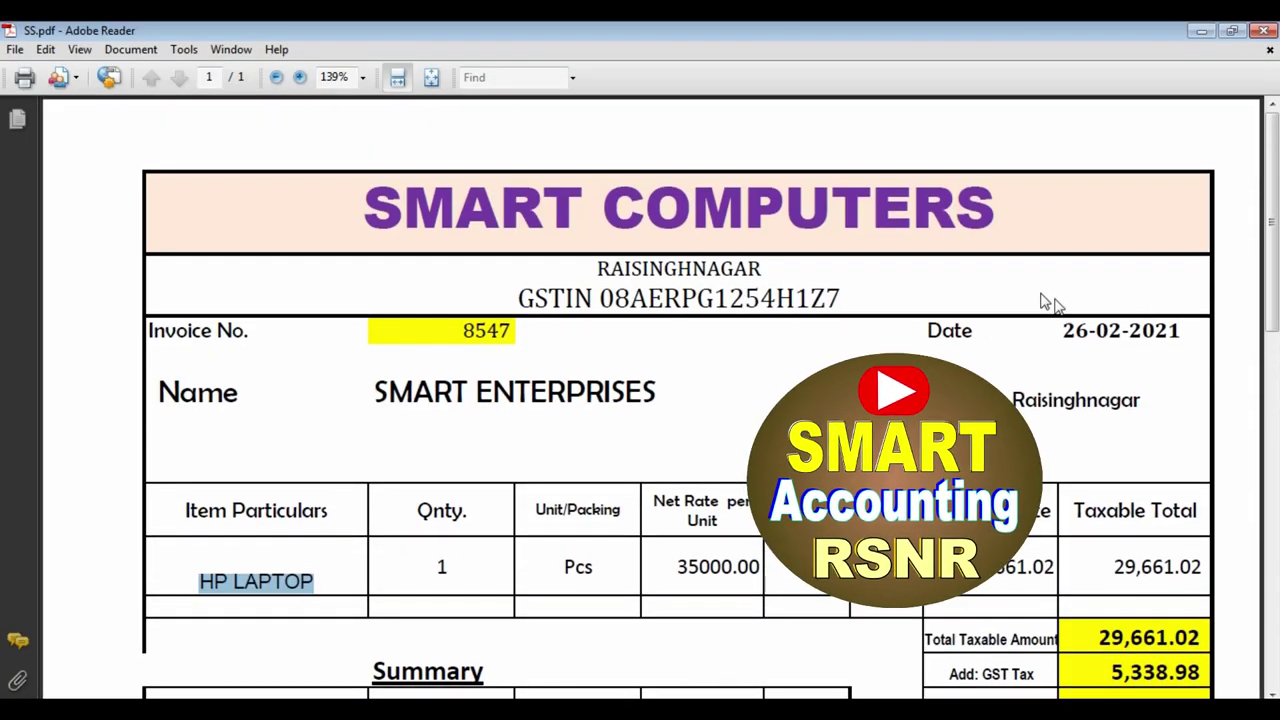
{"action": "key", "text": "alt+Tab"}
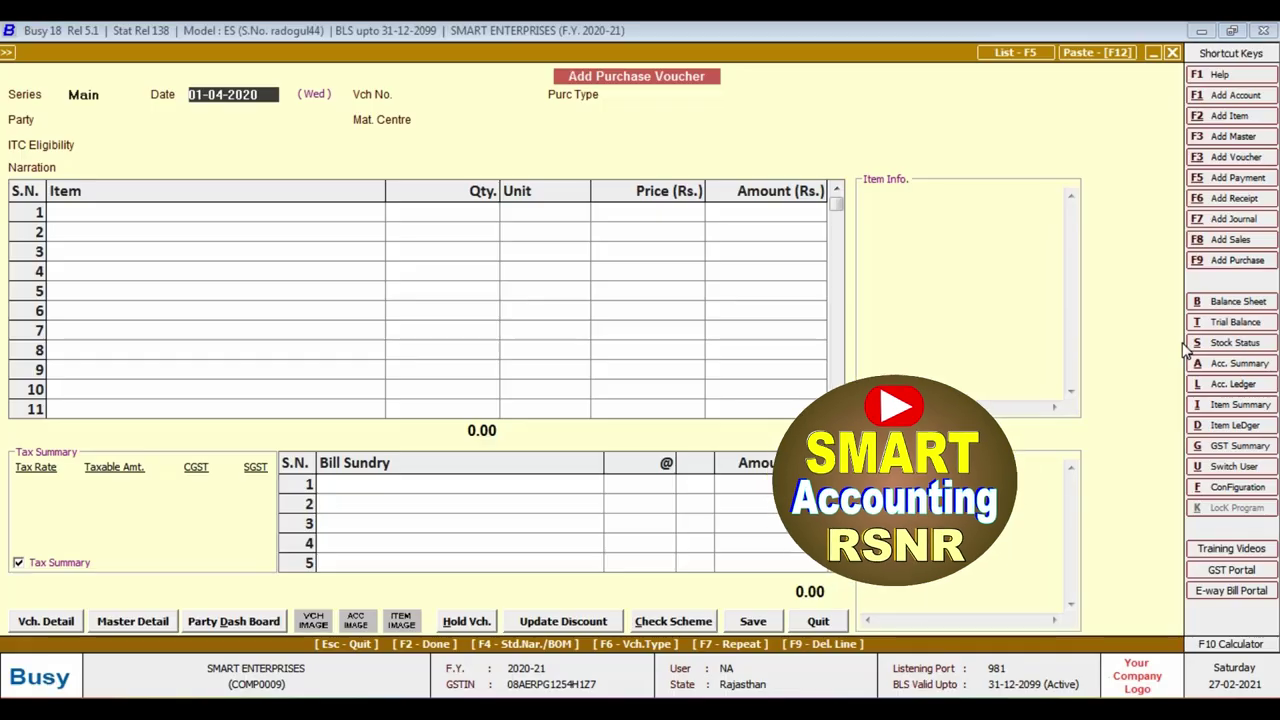
{"action": "type", "text": "26-02-2021"}
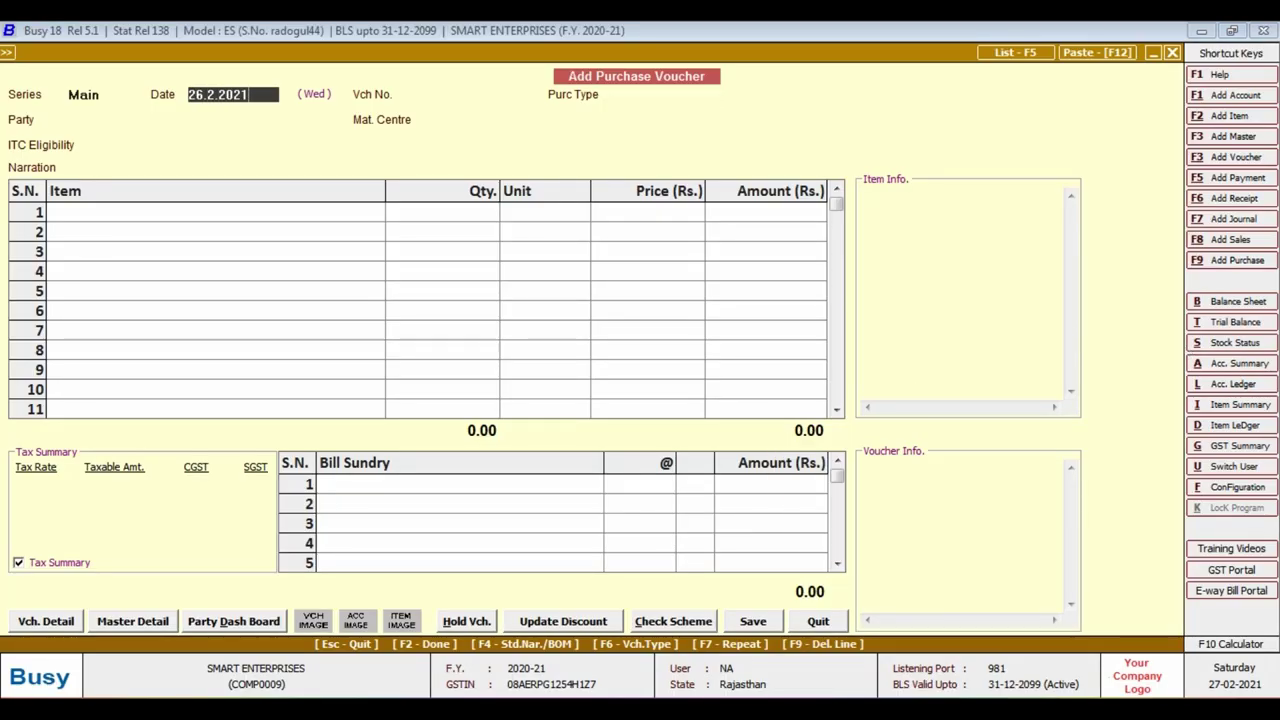
{"action": "key", "text": "Return"}
Look up the invoice number in the PDF and enter 8547 as the voucher number
{"action": "key", "text": "alt+Tab"}
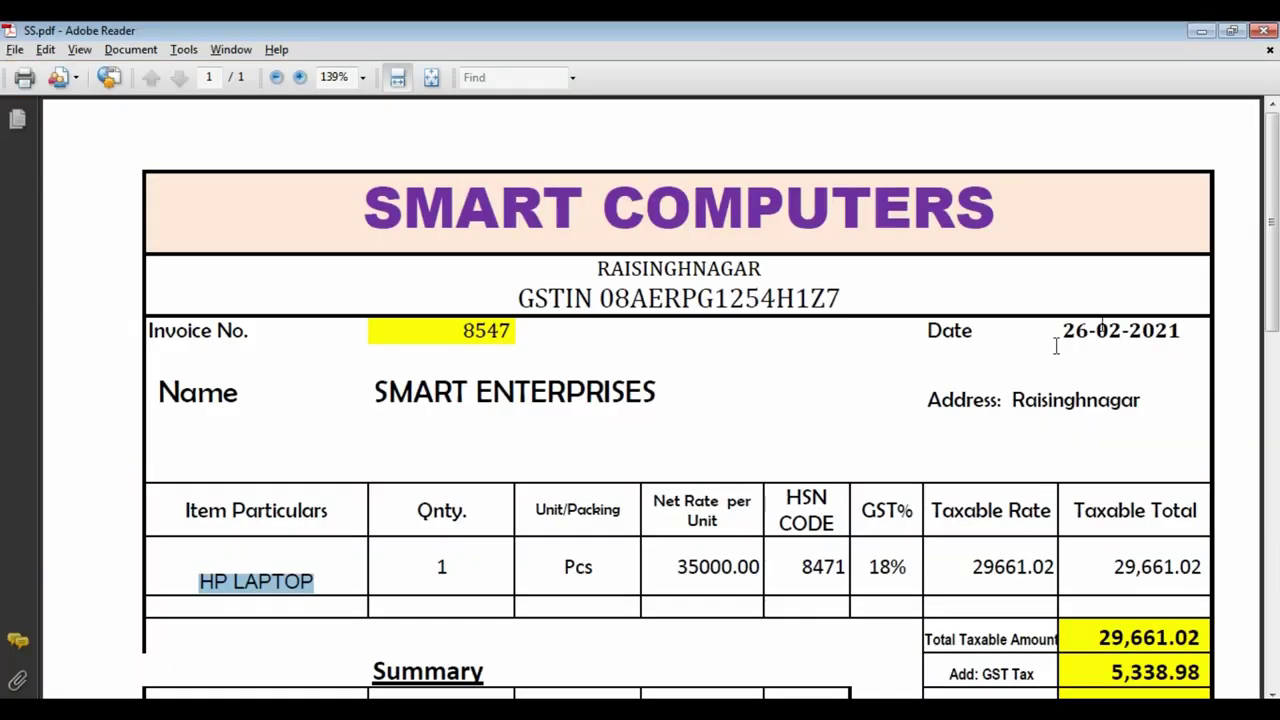
{"action": "key", "text": "alt+Tab"}
{"action": "type", "text": "8547"}
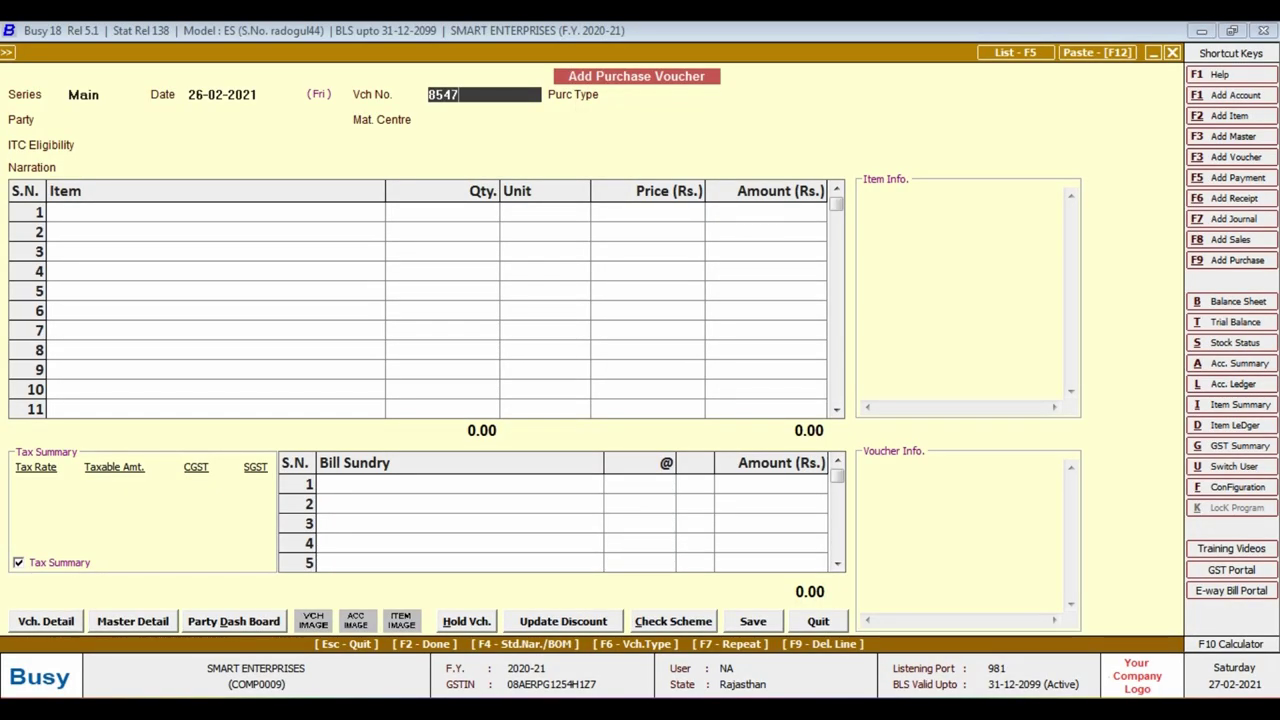
{"action": "key", "text": "Return"}
Set the voucher's purchase type to L/GST-ItemWise
{"action": "type", "text": "L"}
{"action": "key", "text": "Down"}
{"action": "key", "text": "Down"}
{"action": "key", "text": "Down"}
{"action": "key", "text": "Down"}
{"action": "key", "text": "Down"}
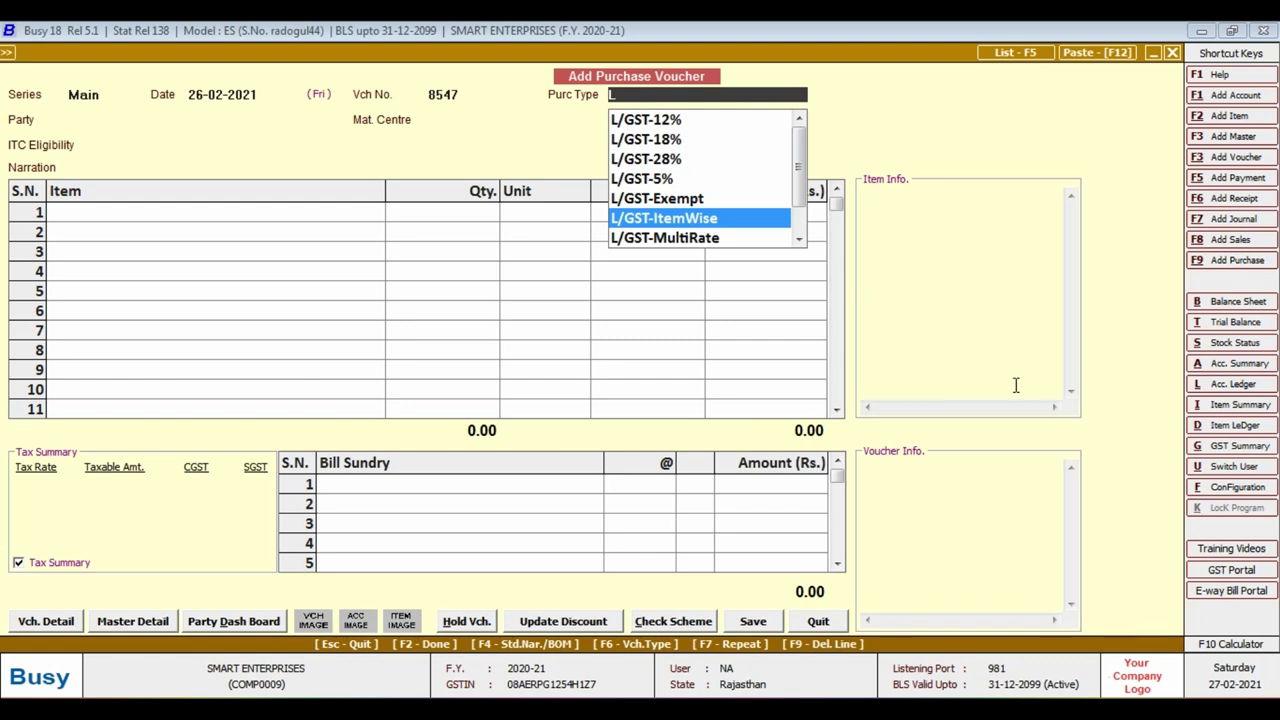
{"action": "key", "text": "Return"}
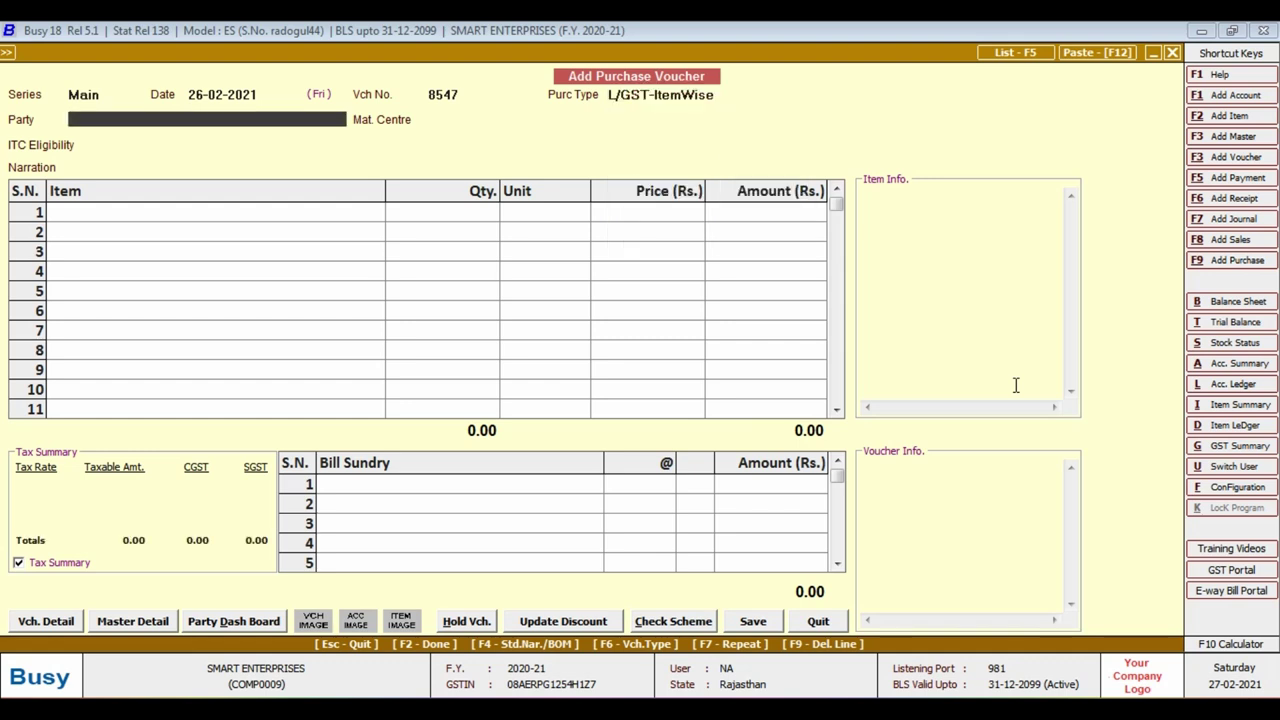
Check the supplier in the PDF invoice, choose SMART COMPUTERS as the party despite the GSTIN warning, and accept Main Store as material centre
{"action": "key", "text": "alt+Tab"}
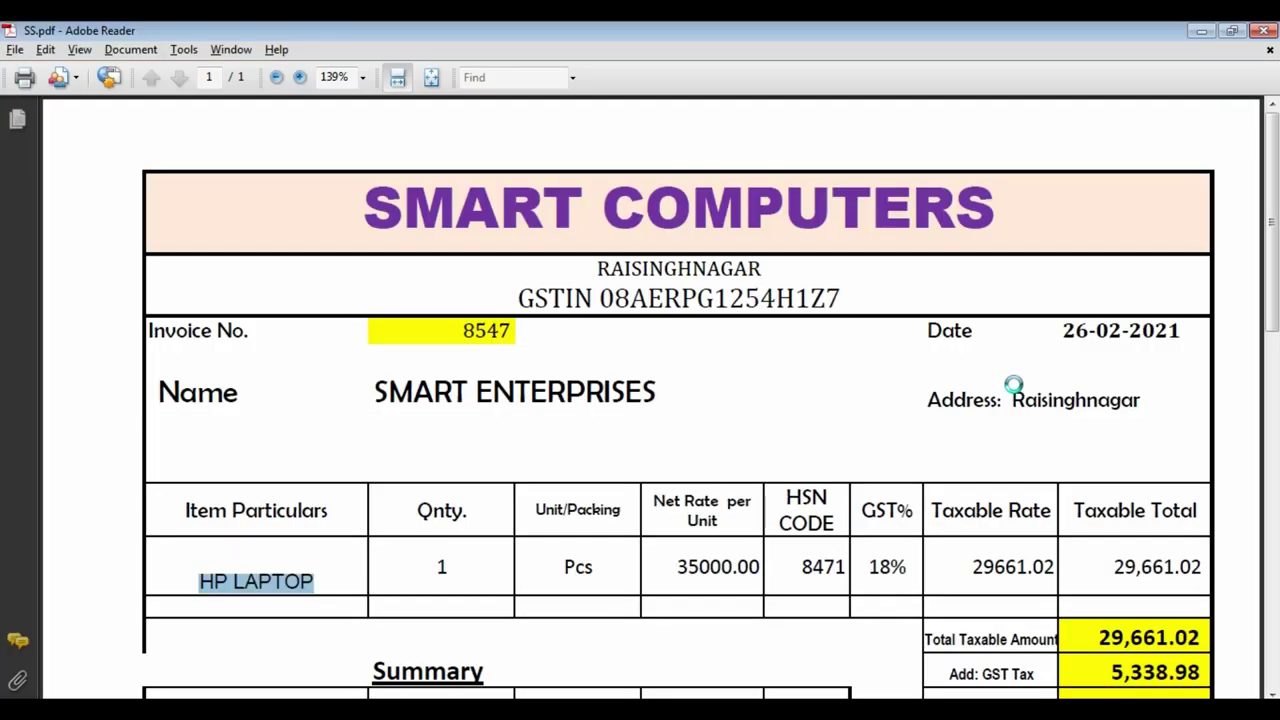
{"action": "key", "text": "alt+Tab"}
{"action": "type", "text": "SM"}
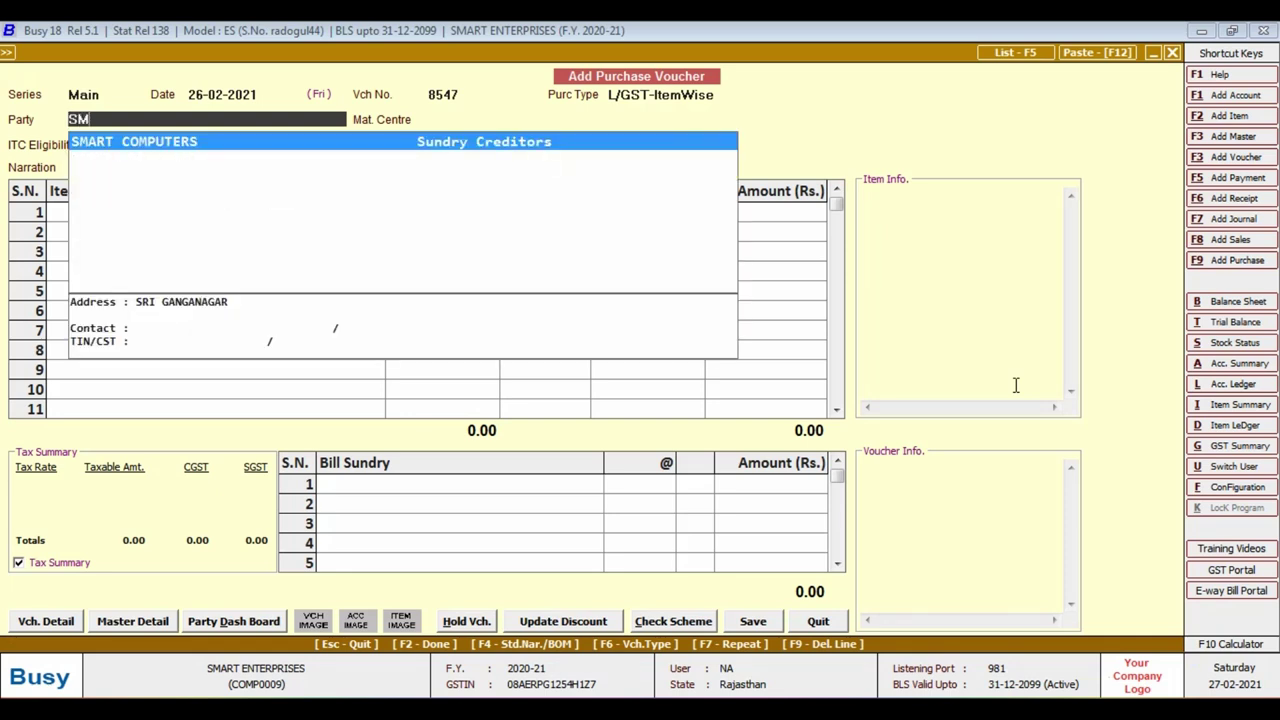
{"action": "key", "text": "Return"}
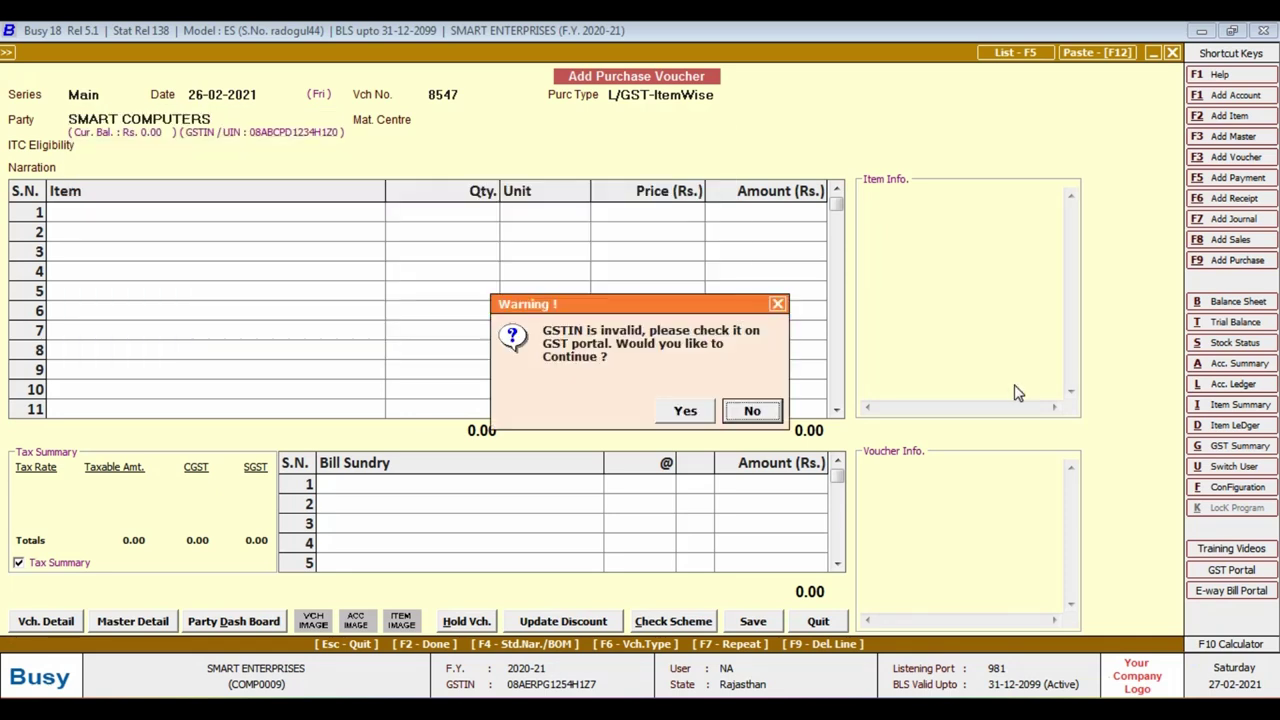
{"action": "key", "text": "Left"}
{"action": "key", "text": "Return"}
{"action": "key", "text": "Return"}
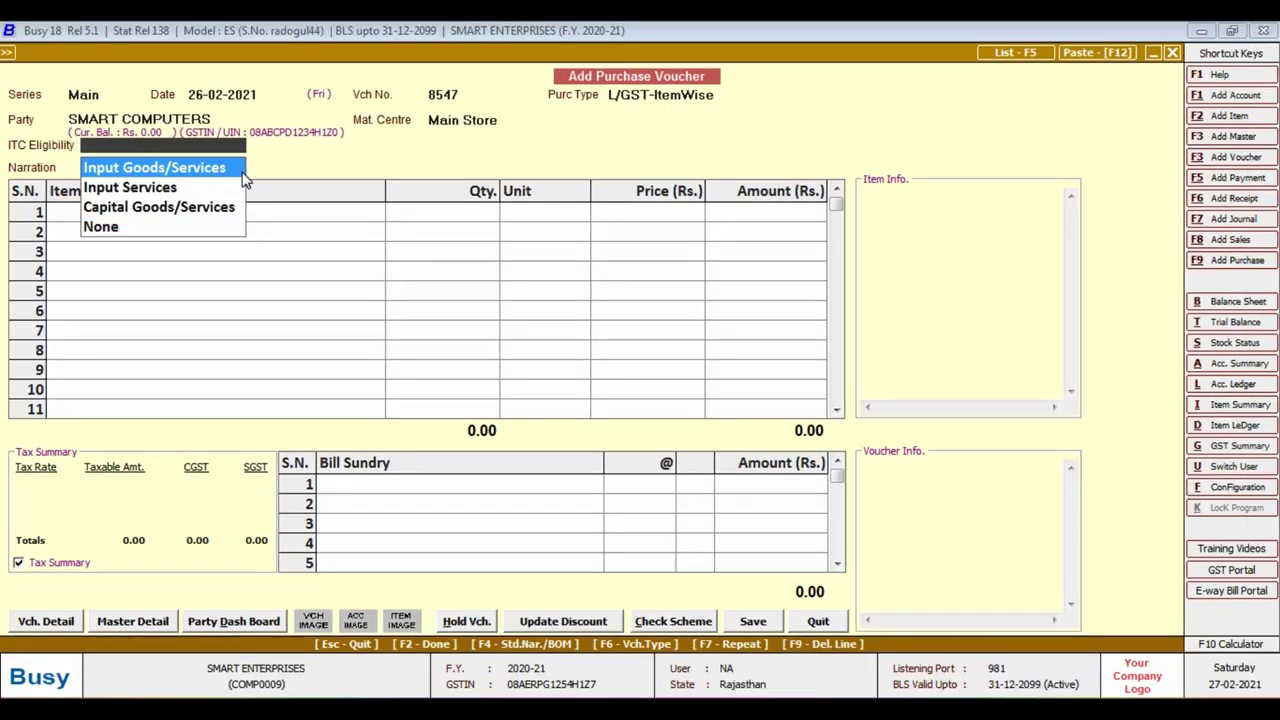
Set the voucher's ITC eligibility to Capital Goods/Services and leave the narration blank
{"action": "key", "text": "Down"}
{"action": "key", "text": "Down"}
{"action": "key", "text": "Return"}
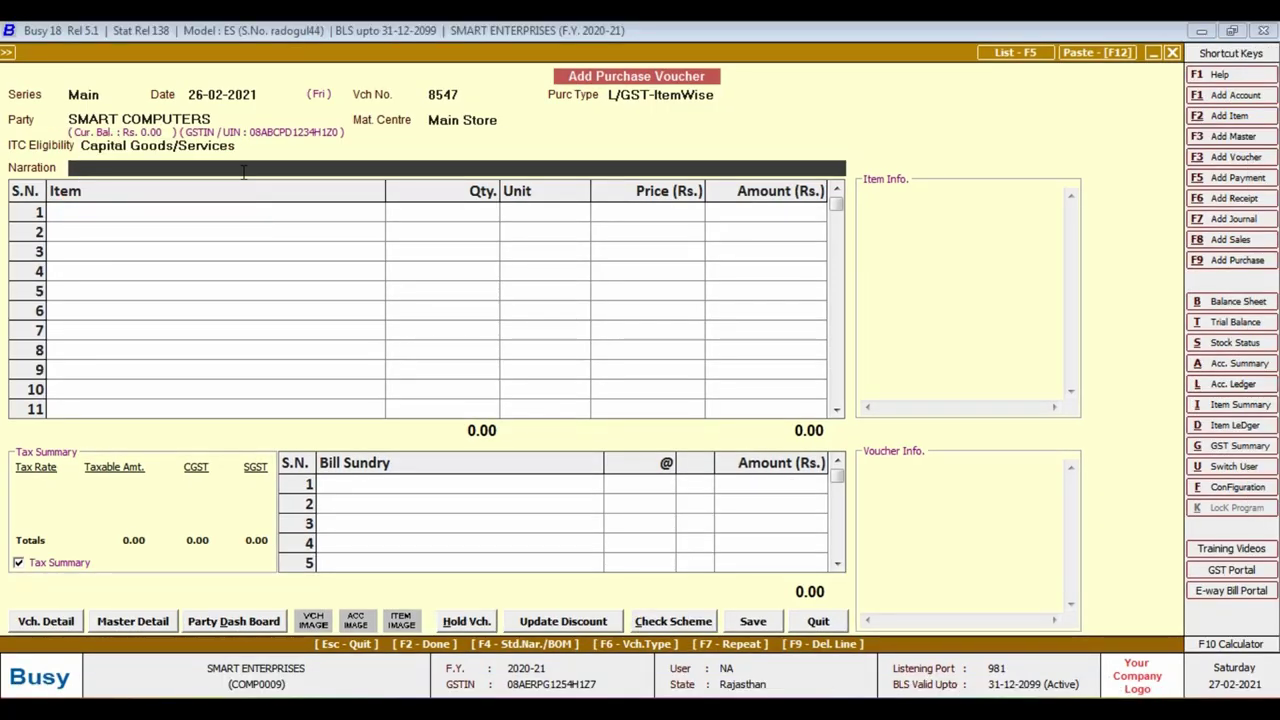
{"action": "key", "text": "Return"}
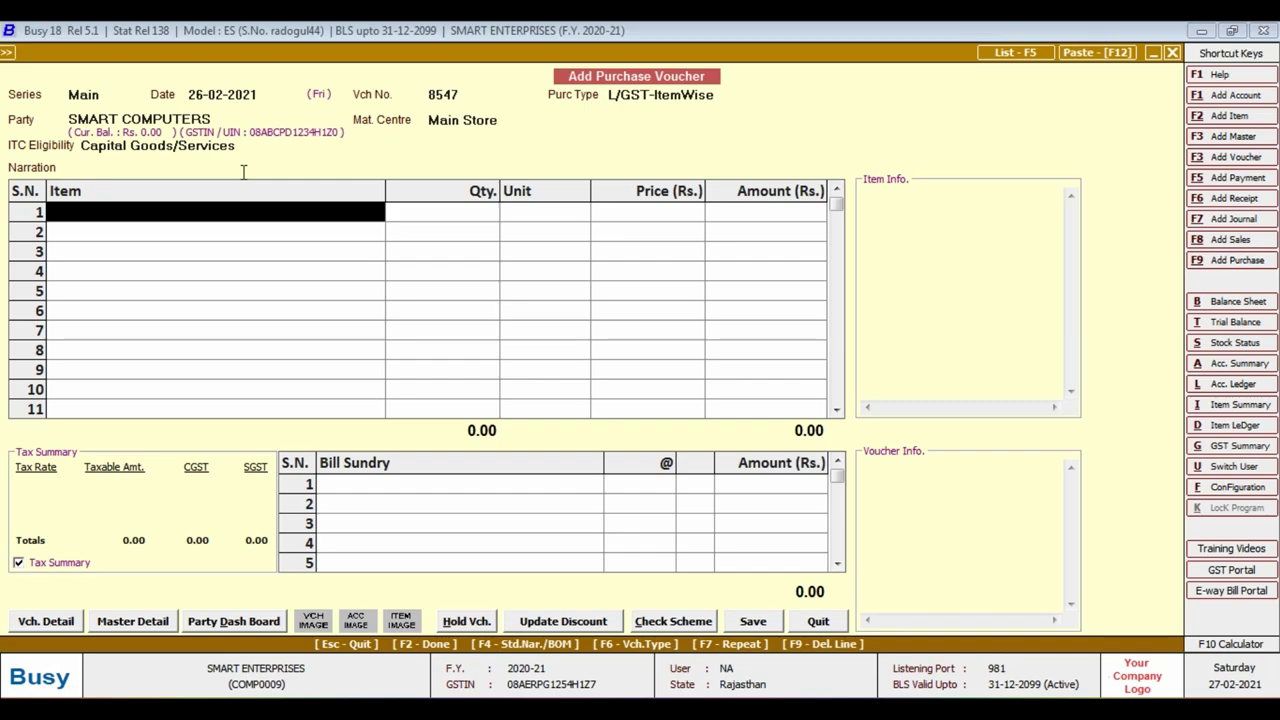
Look up the purchased item in the PDF invoice and start a new item master from the voucher's first item line
{"action": "key", "text": "alt+Tab"}
{"action": "scroll", "coordinate": [360, 460], "scroll_direction": "down", "scroll_amount": 3}
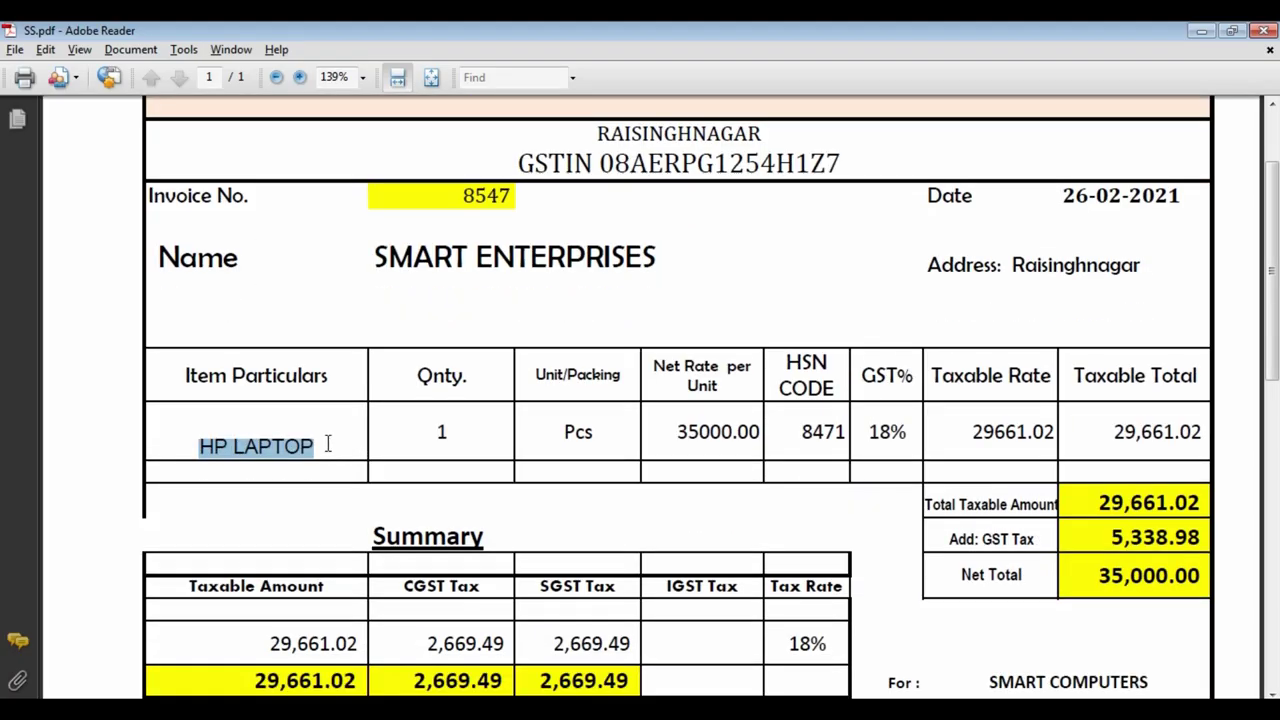
{"action": "double_click", "coordinate": [327, 444]}
{"action": "key", "text": "alt+Tab"}
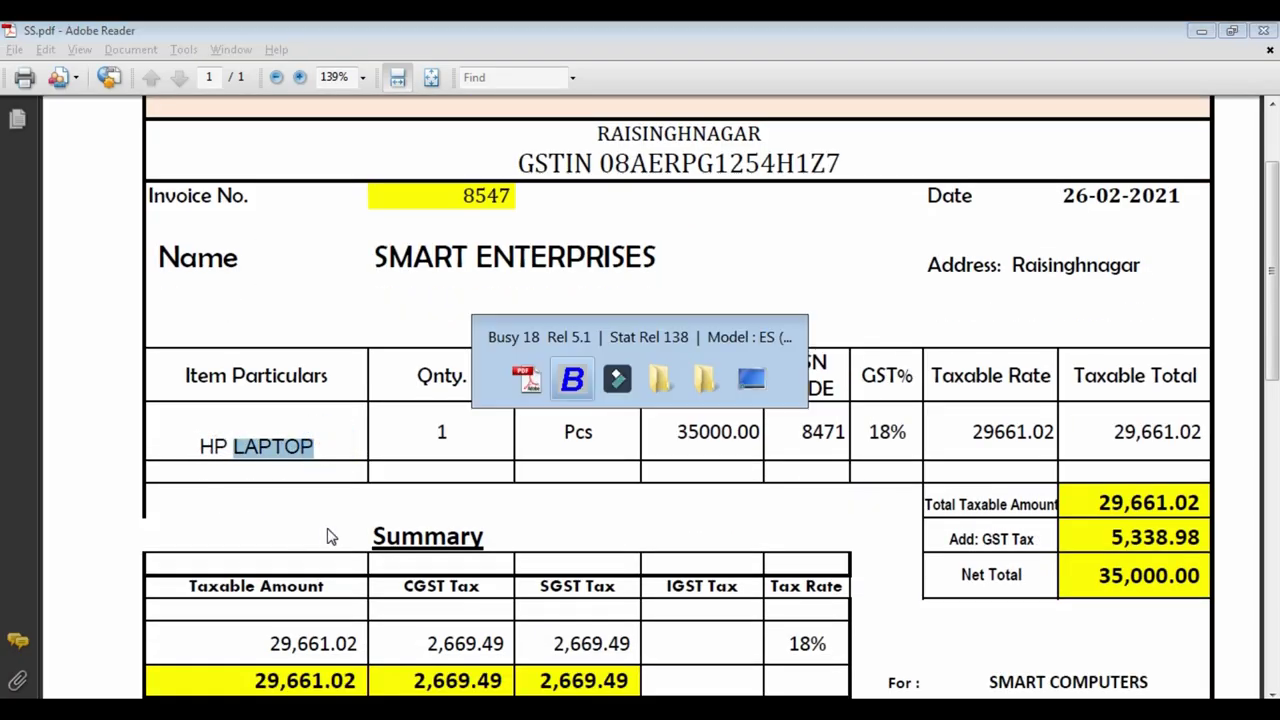
{"action": "type", "text": "h"}
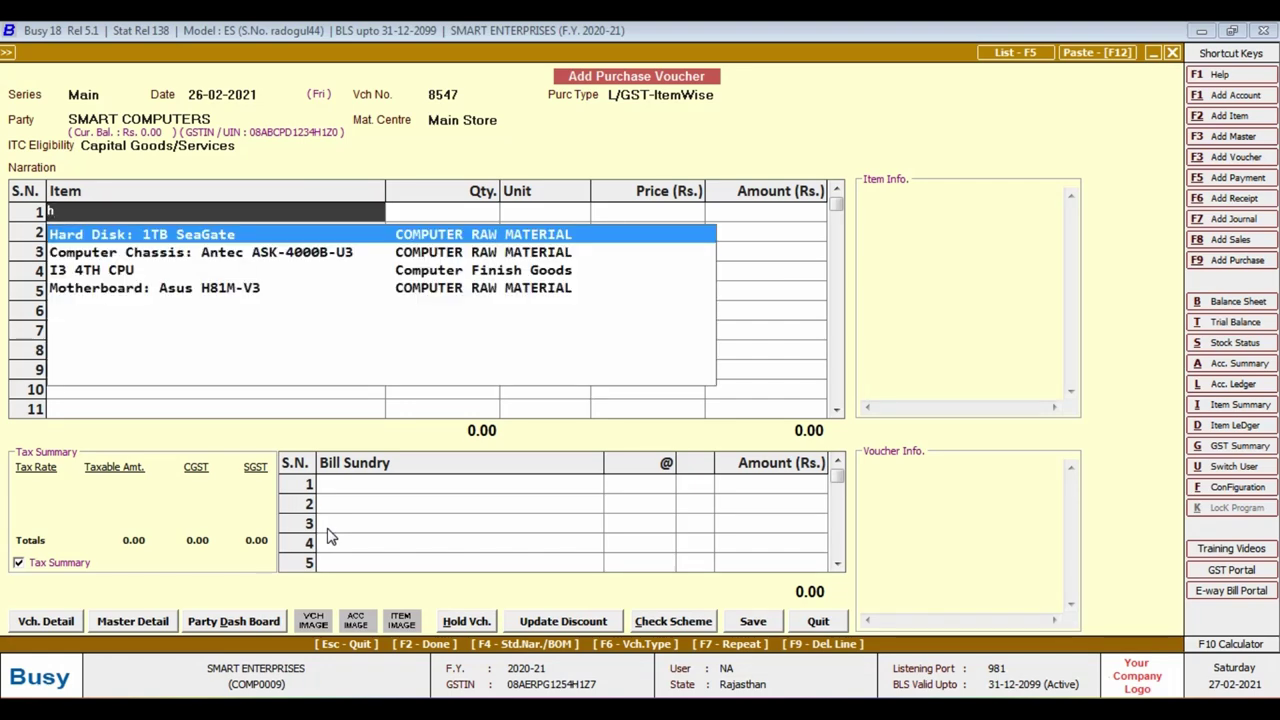
{"action": "key", "text": "F3"}
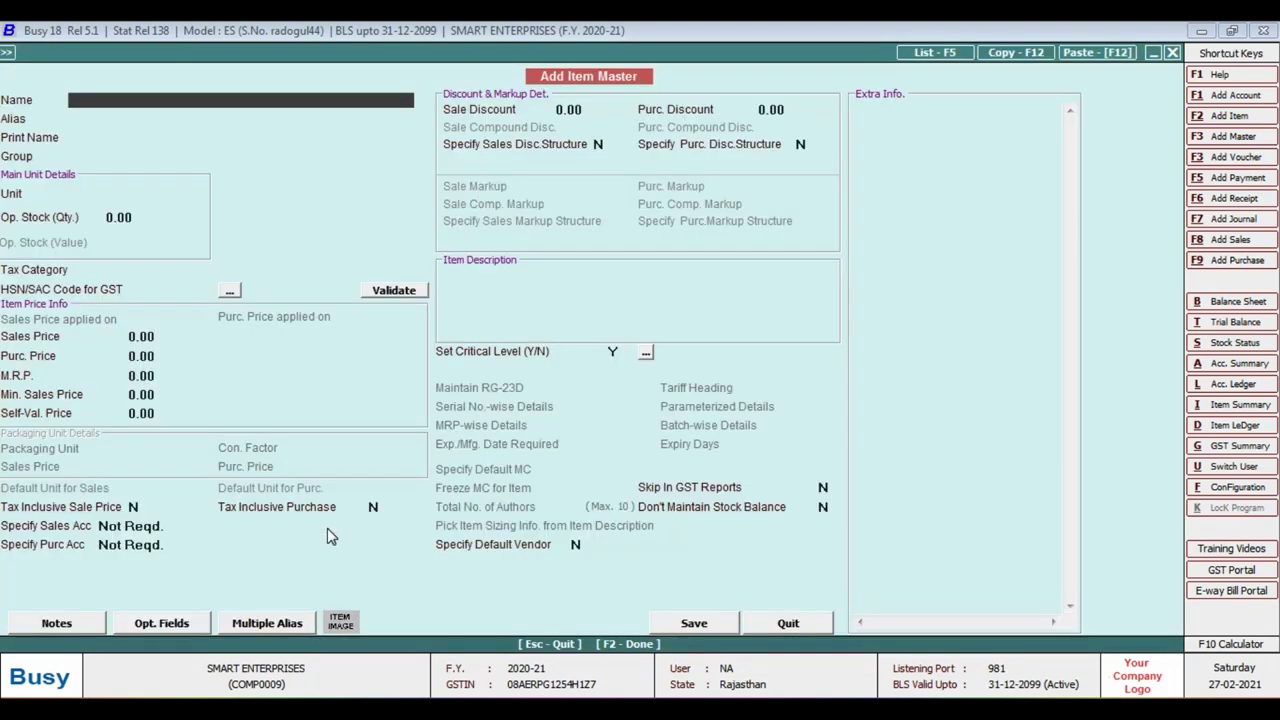
Name the new item HP LAPTOP, with no alias and the same print name
{"action": "type", "text": "HP LAPTO"}
{"action": "key", "text": "Return"}
{"action": "key", "text": "Return"}
{"action": "key", "text": "Return"}
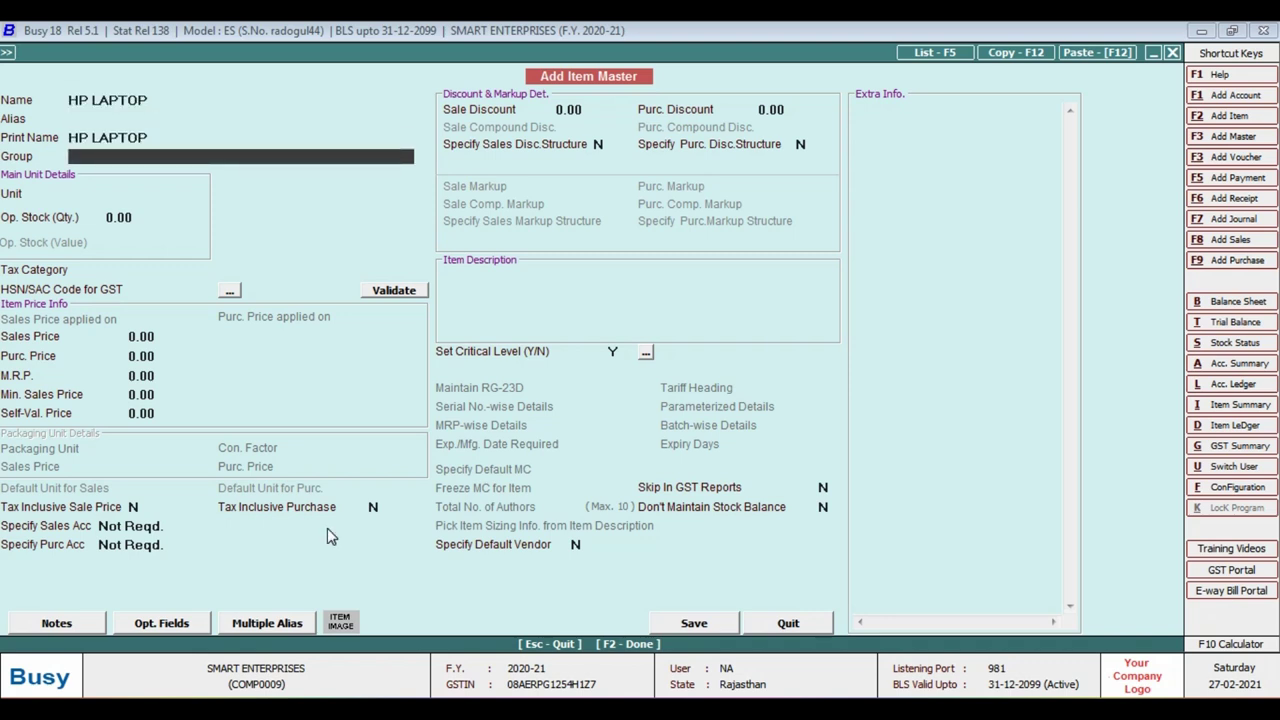
{"action": "type", "text": "COM"}
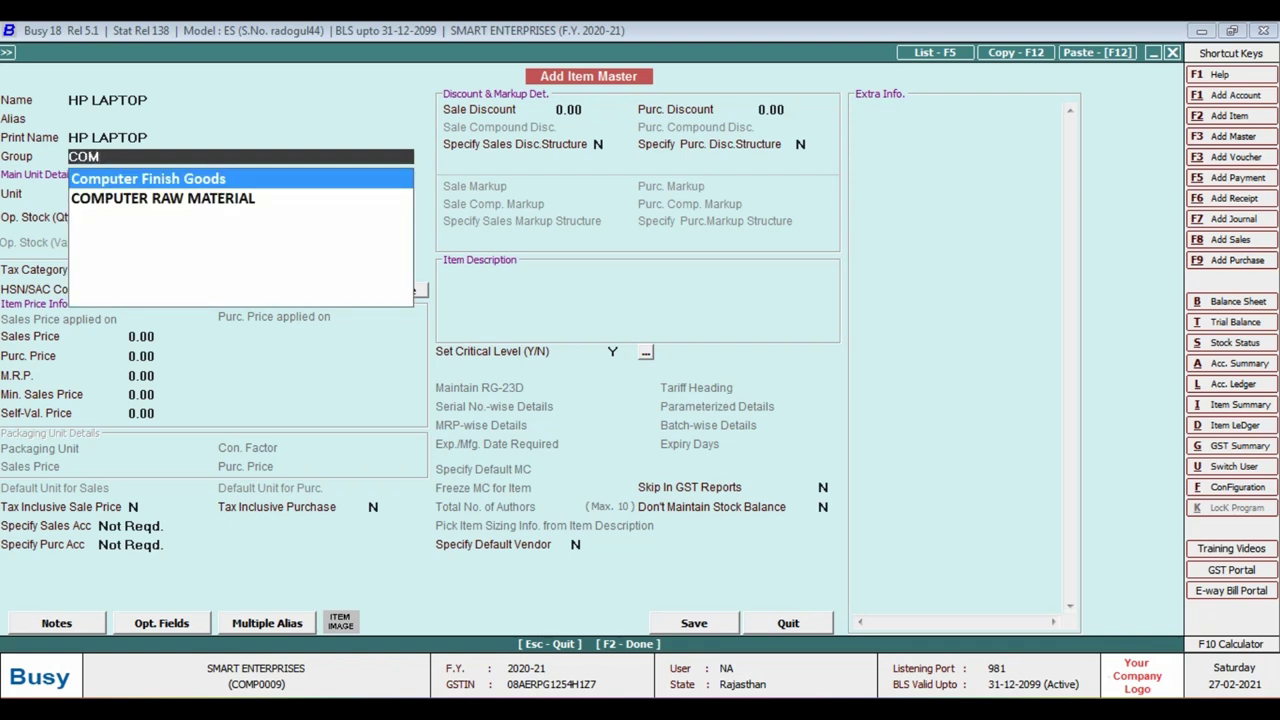
{"action": "key", "text": "BackSpace"}
{"action": "key", "text": "BackSpace"}
{"action": "type", "text": "FI"}
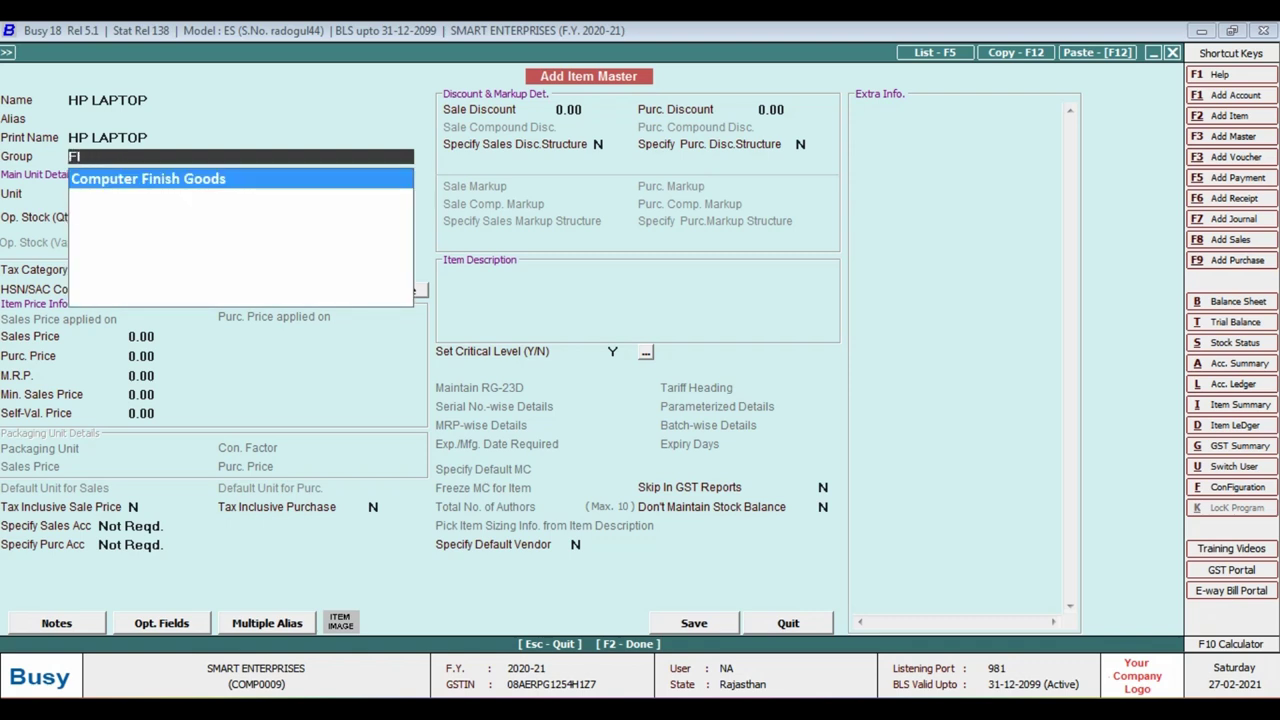
{"action": "key", "text": "BackSpace"}
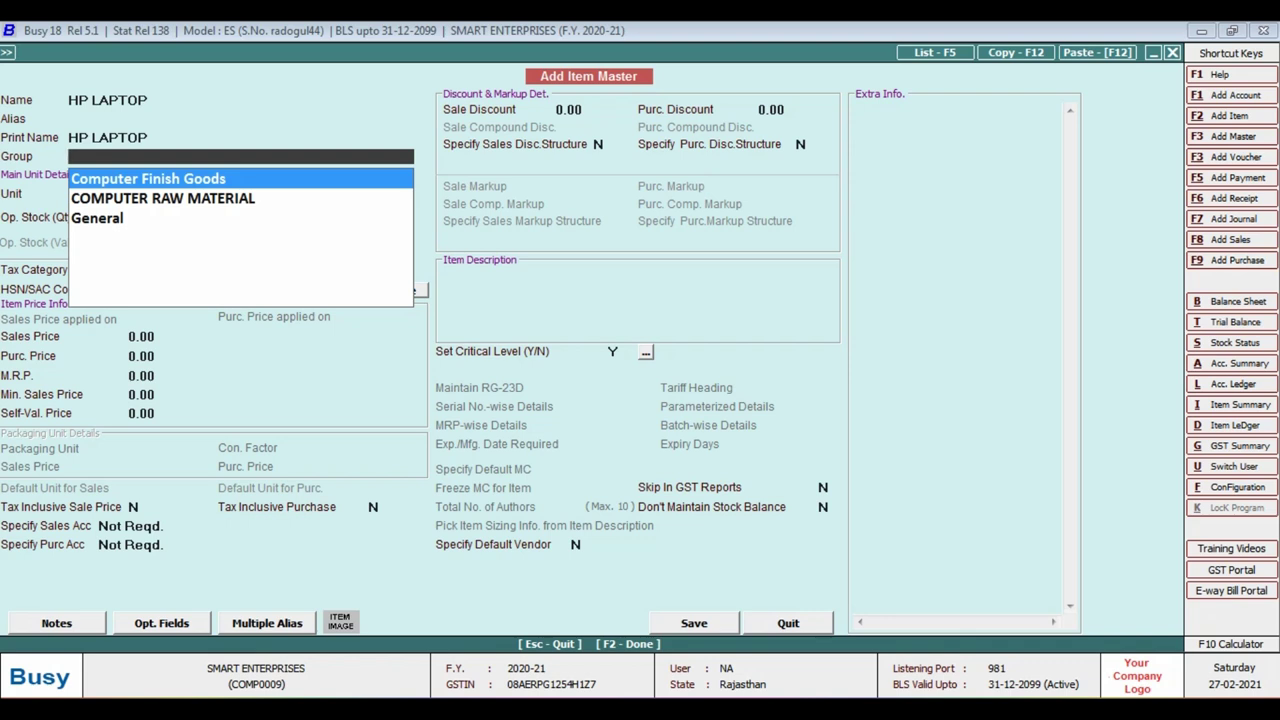
{"action": "key", "text": "Escape"}
{"action": "key", "text": "Escape"}
{"action": "key", "text": "Escape"}
{"action": "key", "text": "Return"}
{"action": "key", "text": "Return"}
{"action": "key", "text": "Return"}
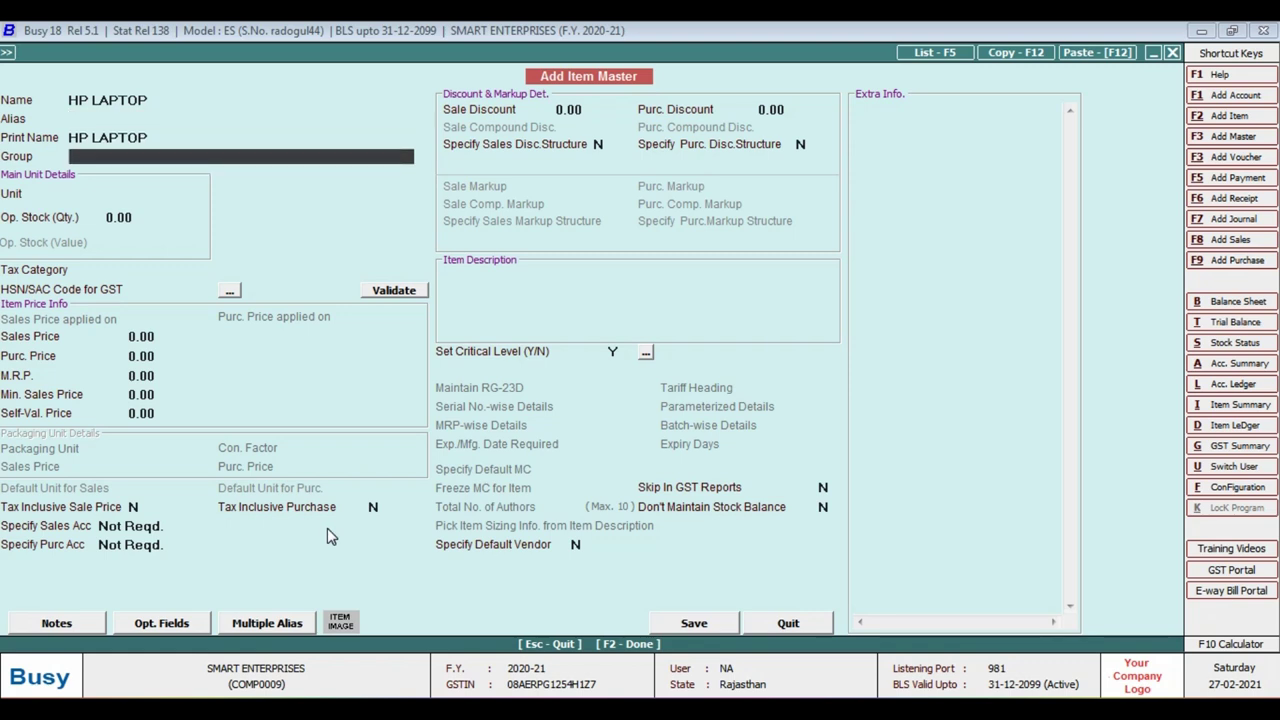
Put the item in the General group with Pcs. as its unit, leaving the opening stock at zero
{"action": "type", "text": "g"}
{"action": "key", "text": "Return"}
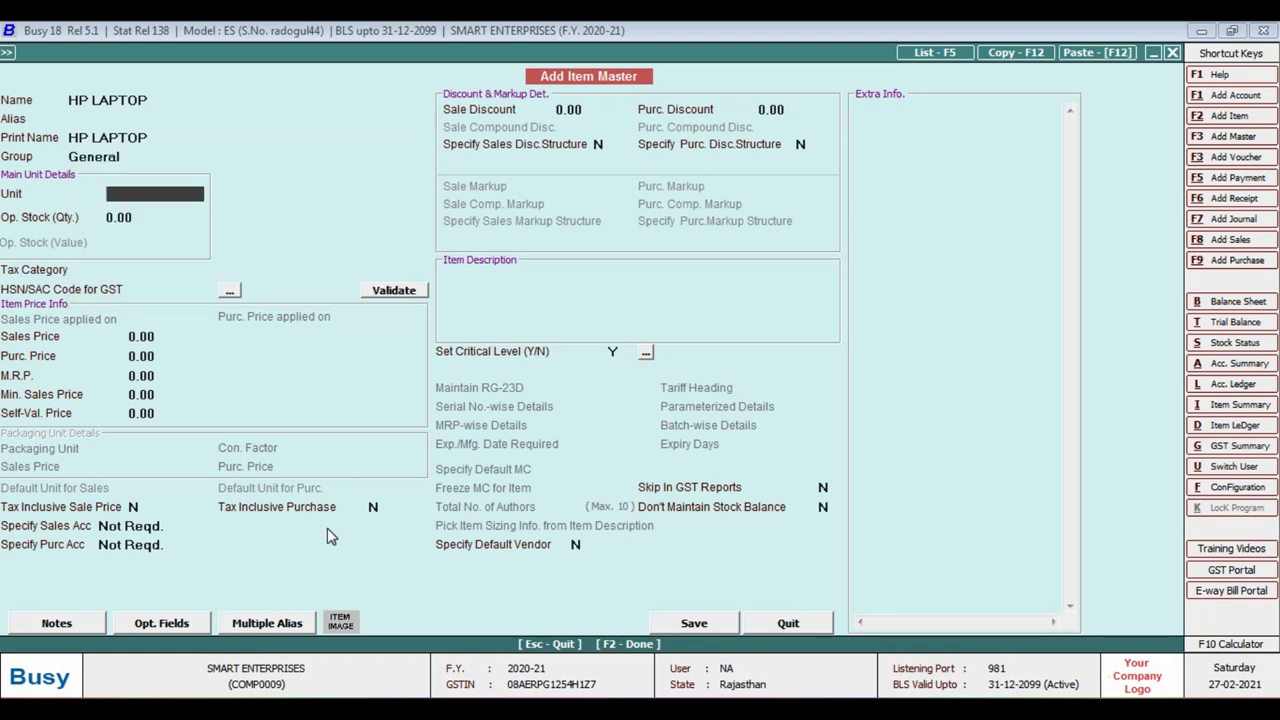
{"action": "key", "text": "Return"}
{"action": "type", "text": "pcs"}
{"action": "key", "text": "Return"}
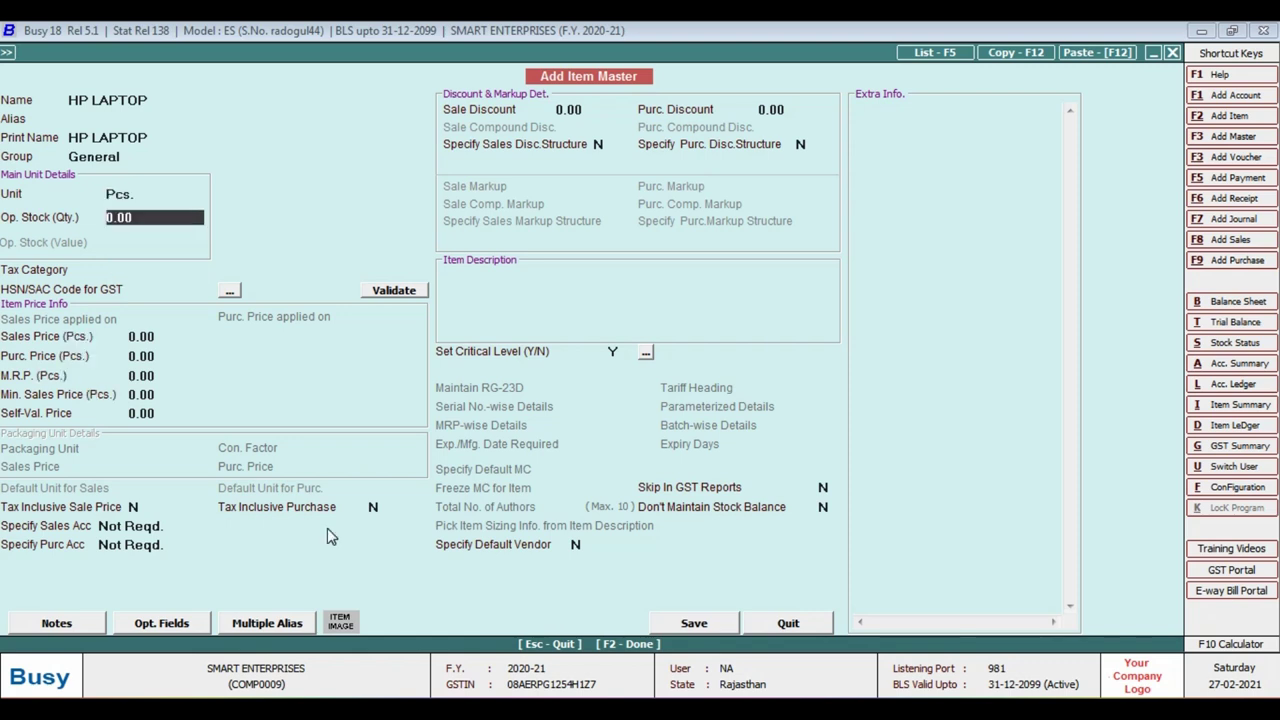
{"action": "key", "text": "Return"}
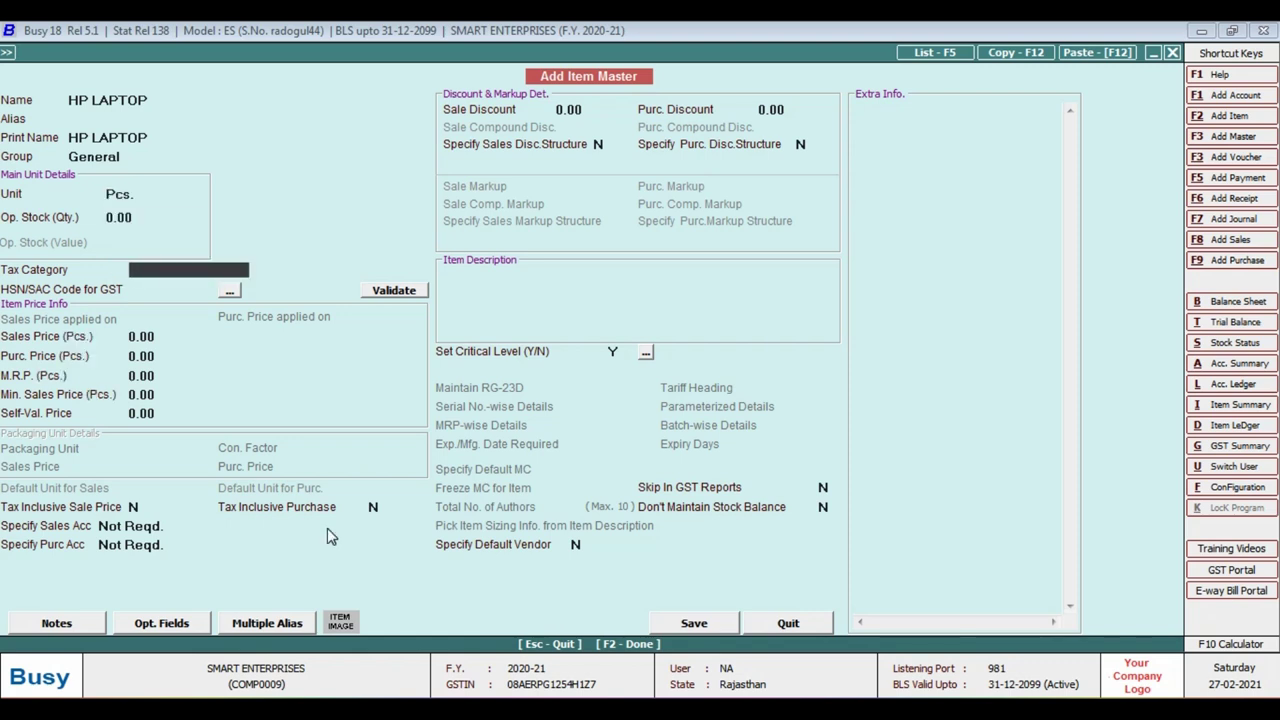
Set the item's tax category to GST 18% and its HSN/SAC code to 8471
{"action": "type", "text": "18"}
{"action": "key", "text": "Return"}
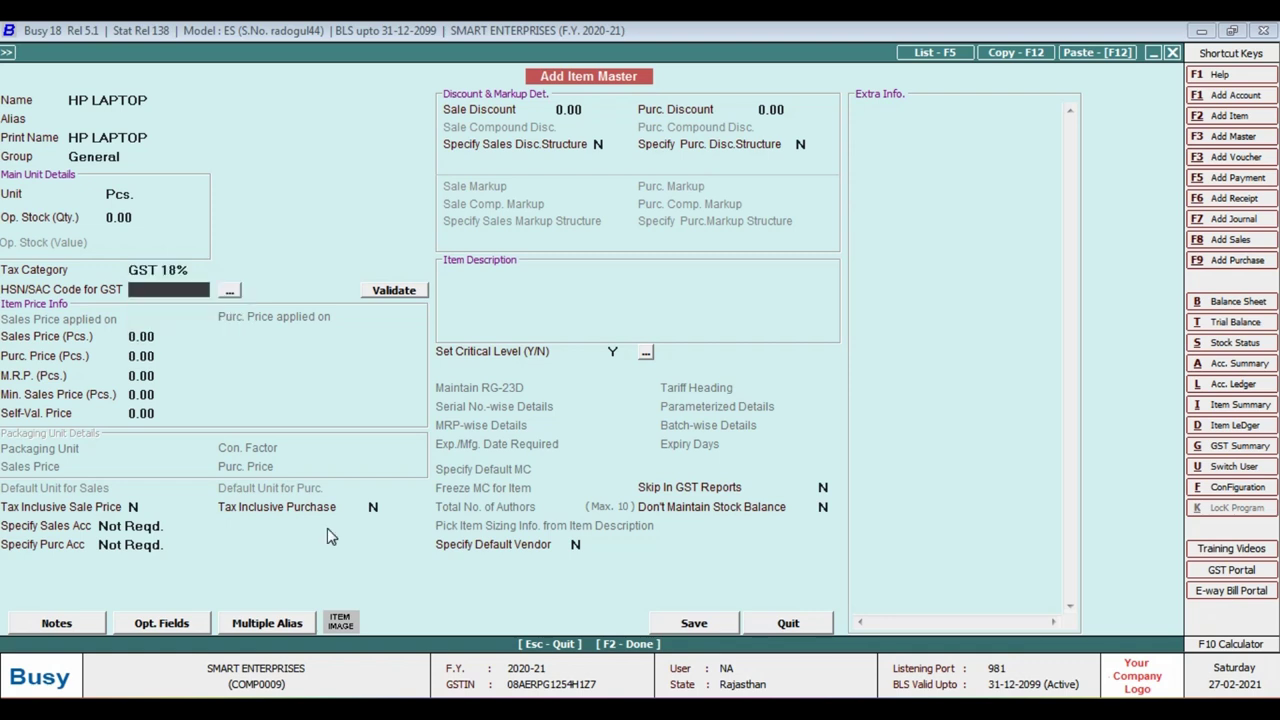
{"action": "type", "text": "8471"}
{"action": "key", "text": "Return"}
Leave the item's prices at zero, specify Computers as its purchase account within the item master, and save the item
{"action": "key", "text": "Return"}
{"action": "key", "text": "Return"}
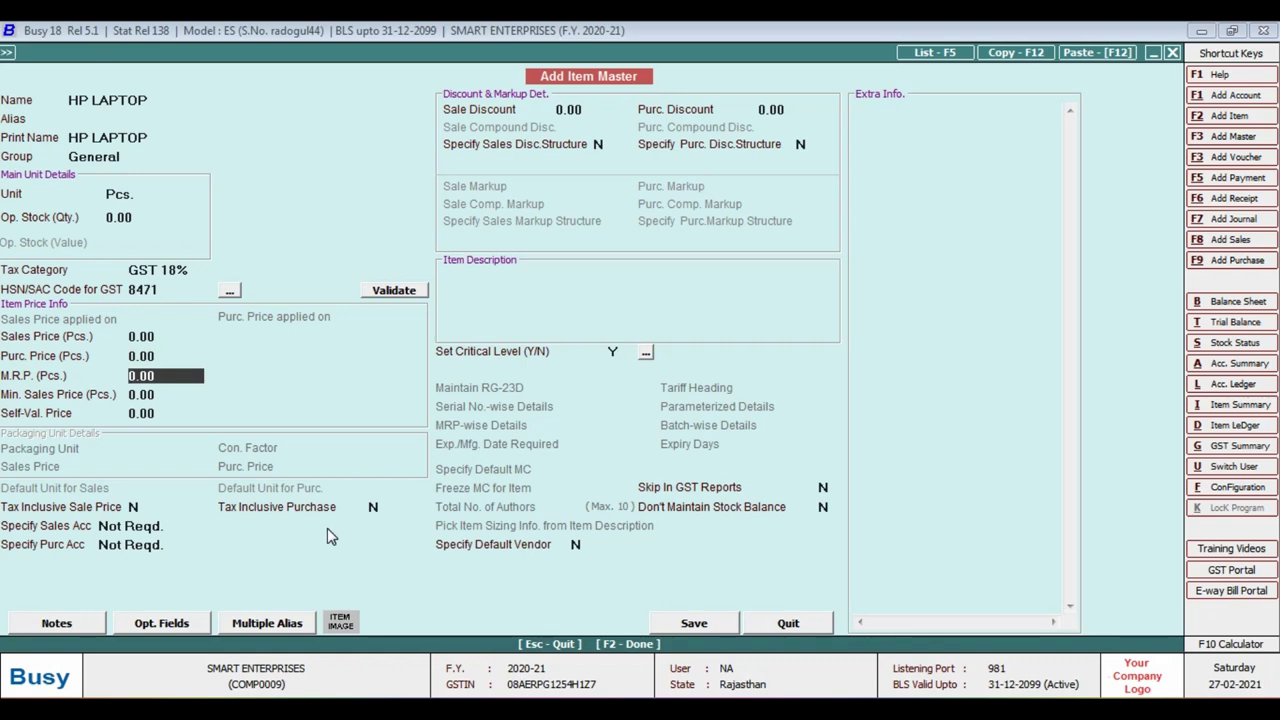
{"action": "key", "text": "Return"}
{"action": "key", "text": "Return"}
{"action": "key", "text": "Return"}
{"action": "key", "text": "Return"}
{"action": "key", "text": "Return"}
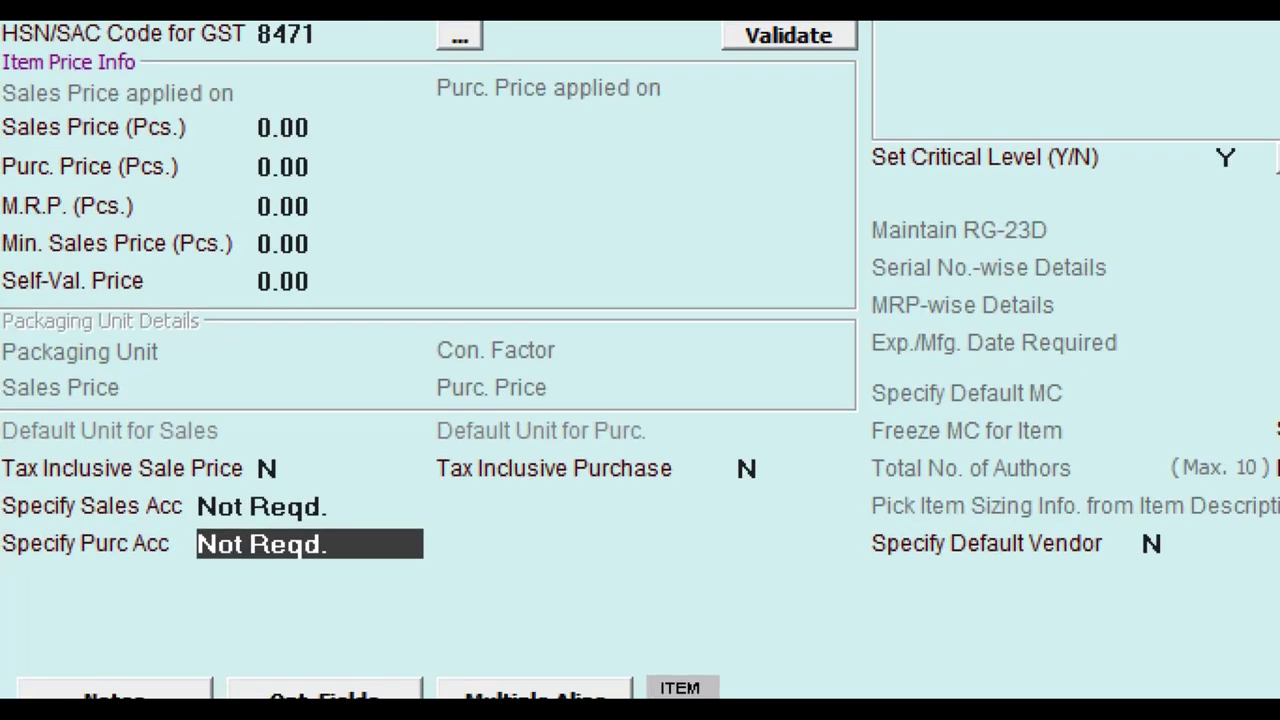
{"action": "left_click", "coordinate": [26, 593]}
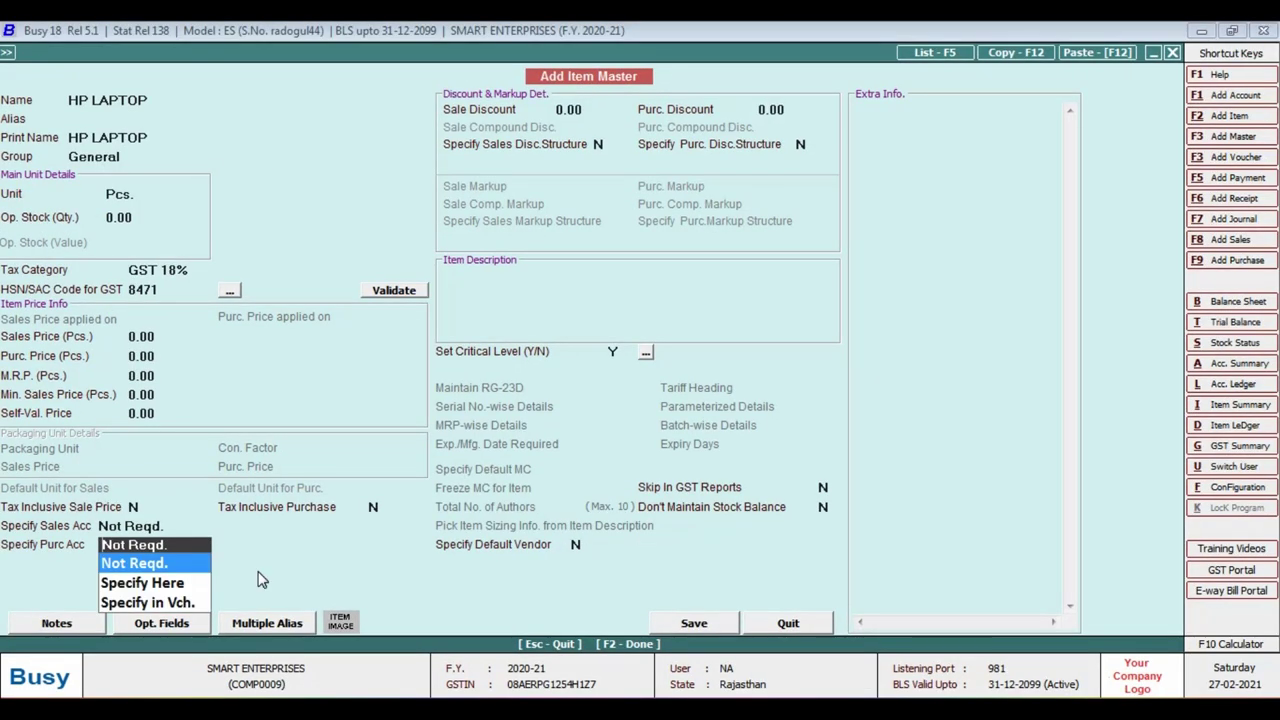
{"action": "key", "text": "Down"}
{"action": "key", "text": "Return"}
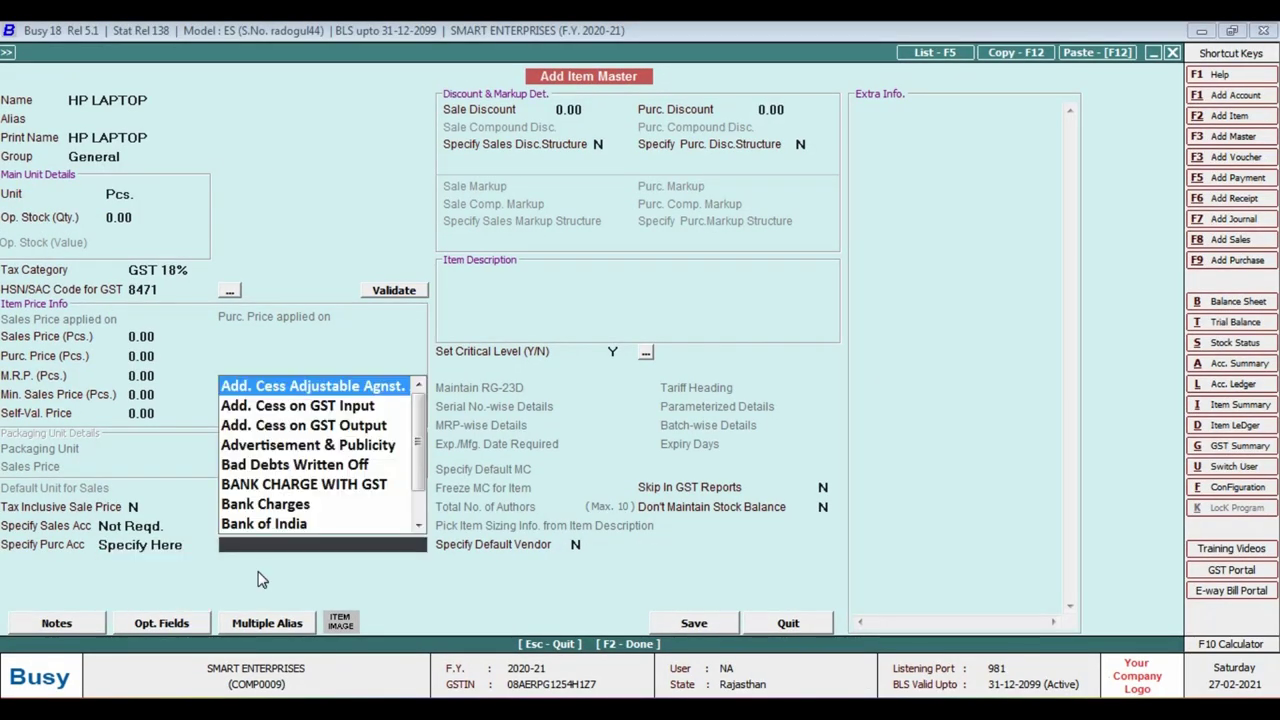
{"action": "type", "text": "COM"}
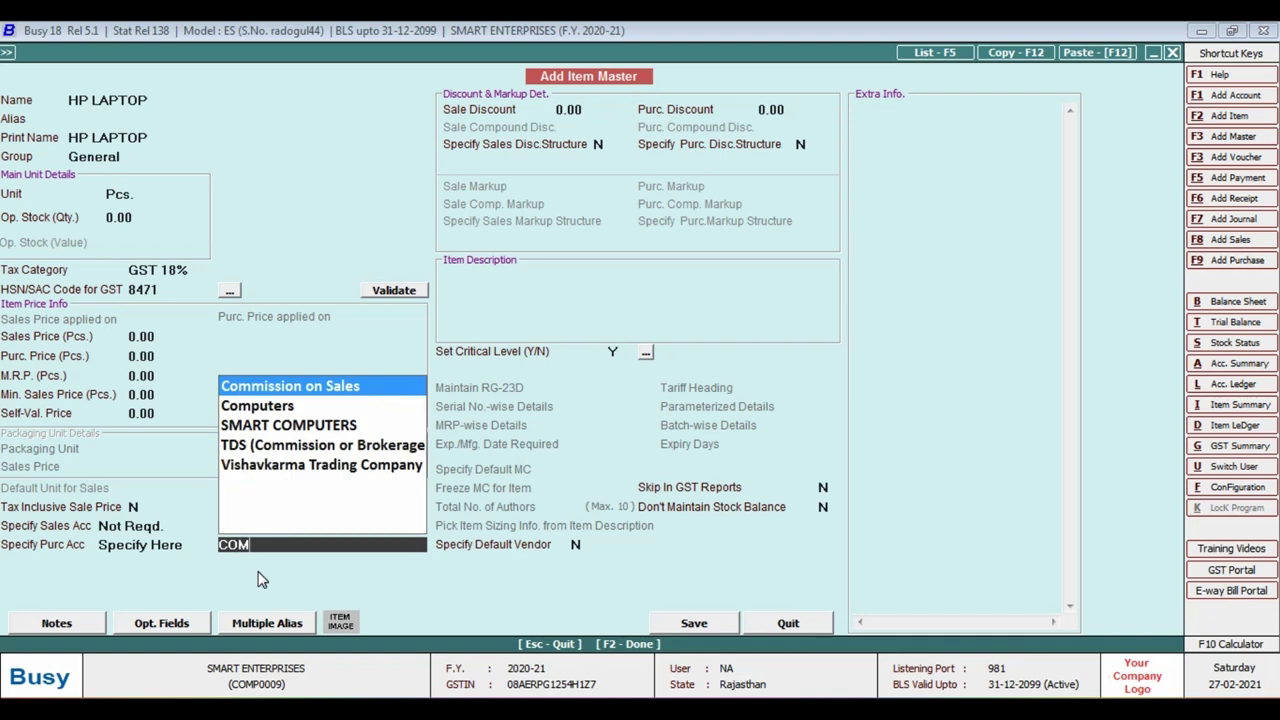
{"action": "key", "text": "Down"}
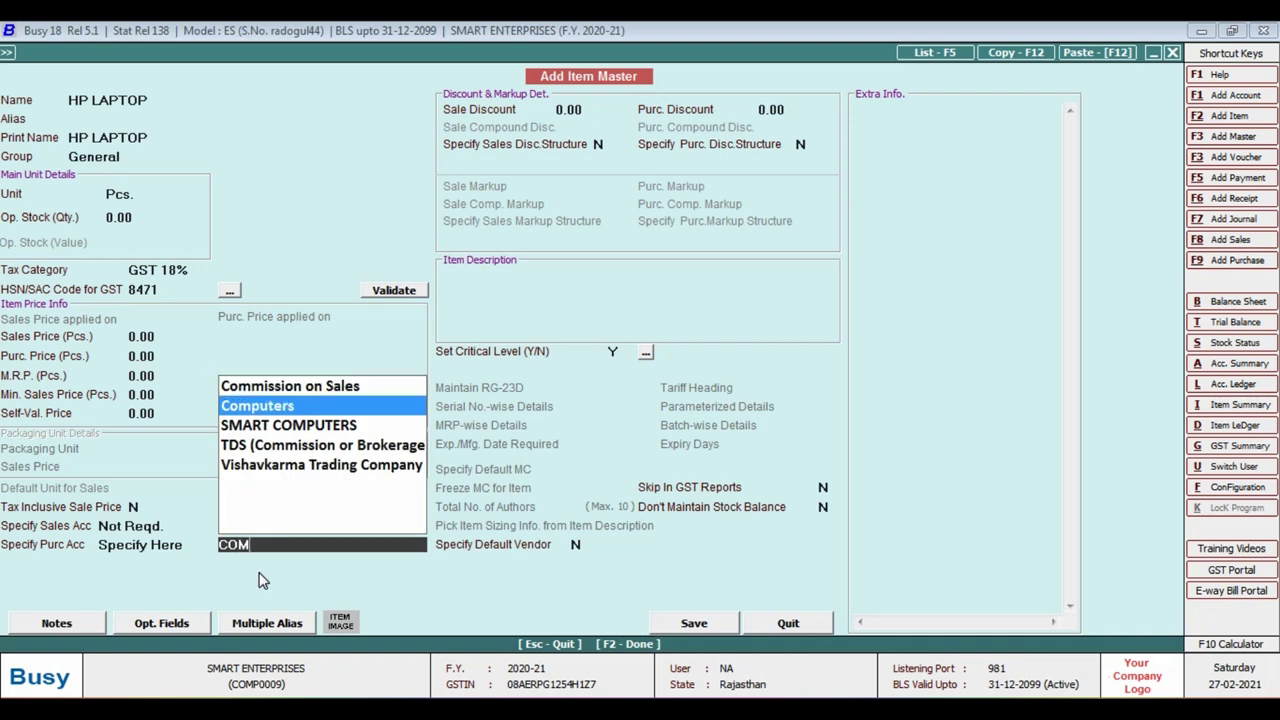
{"action": "key", "text": "Return"}
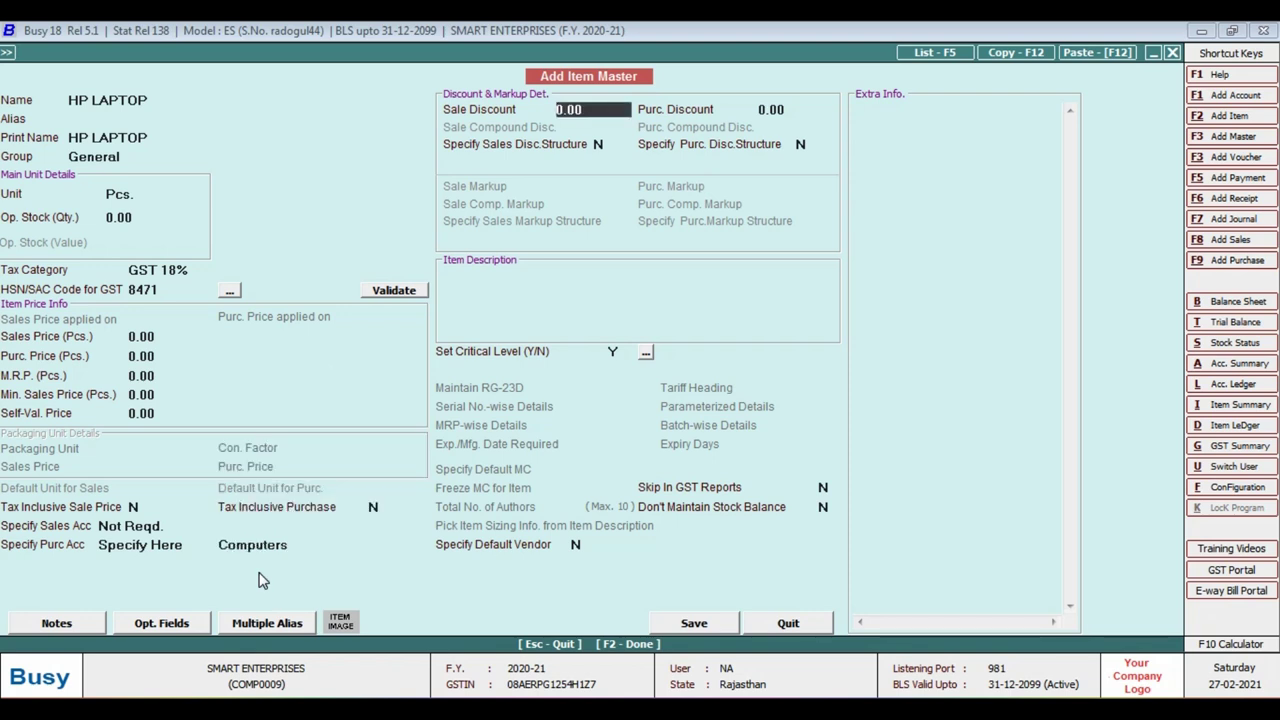
{"action": "left_click", "coordinate": [712, 622]}
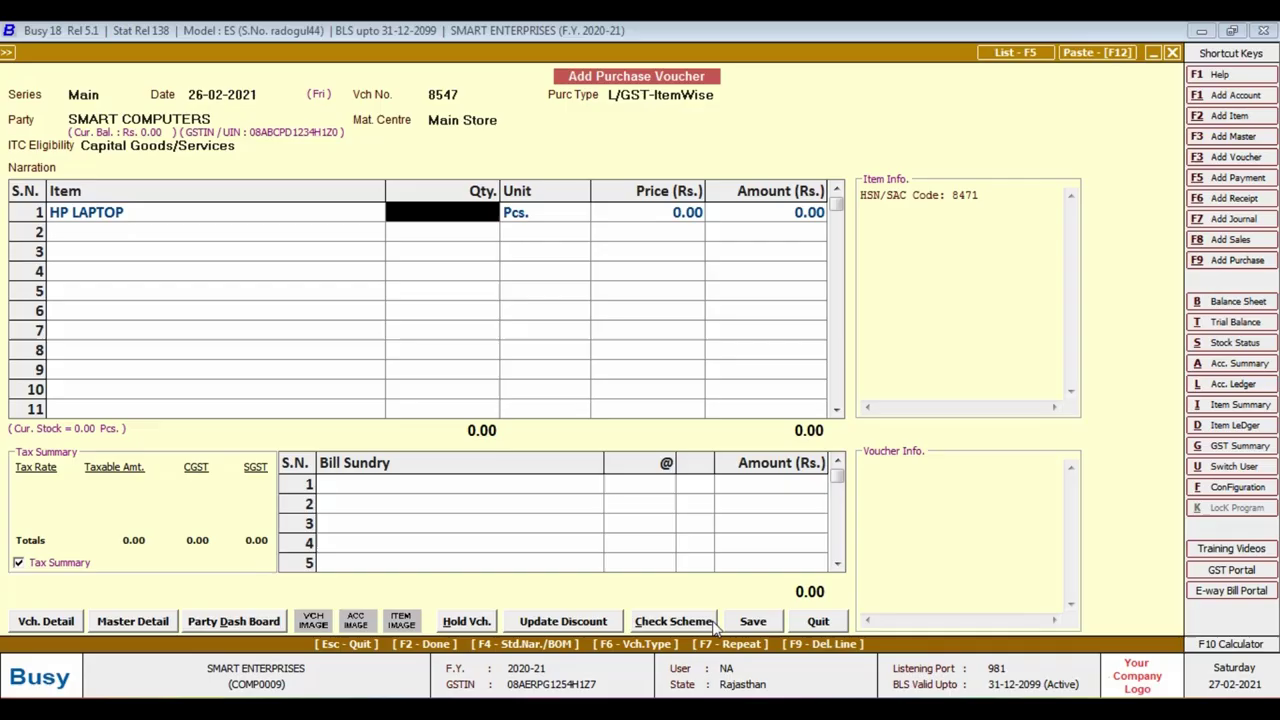
Enter quantity 1 for the HP LAPTOP line and its taxable rate from the PDF invoice, 29661.02, as the price
{"action": "type", "text": "1"}
{"action": "key", "text": "Return"}
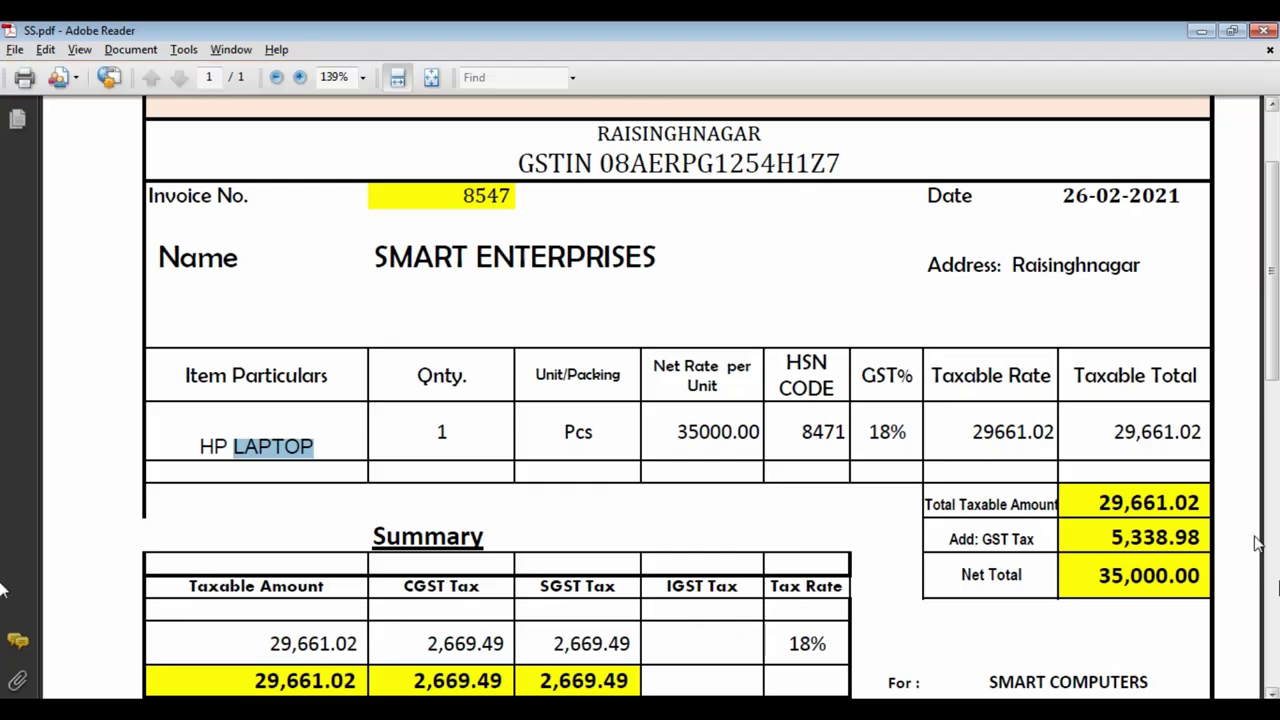
{"action": "scroll", "coordinate": [1085, 478], "scroll_direction": "down", "scroll_amount": 1}
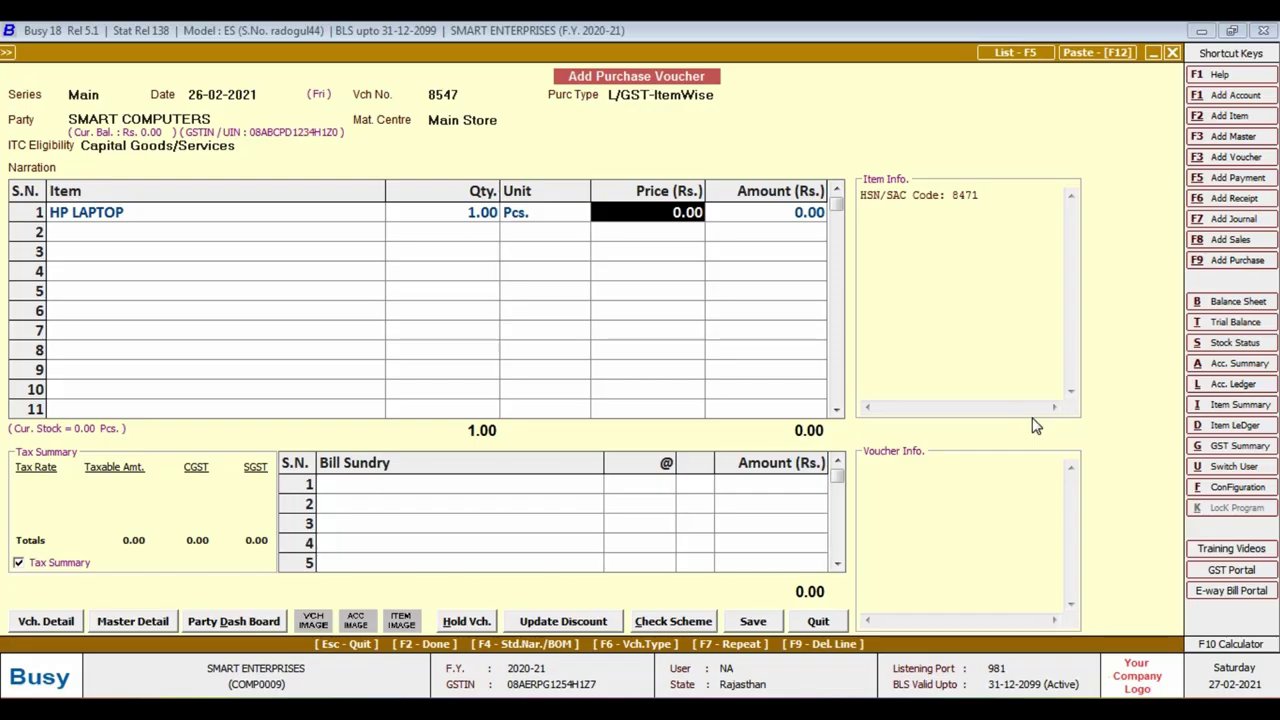
{"action": "type", "text": "29661"}
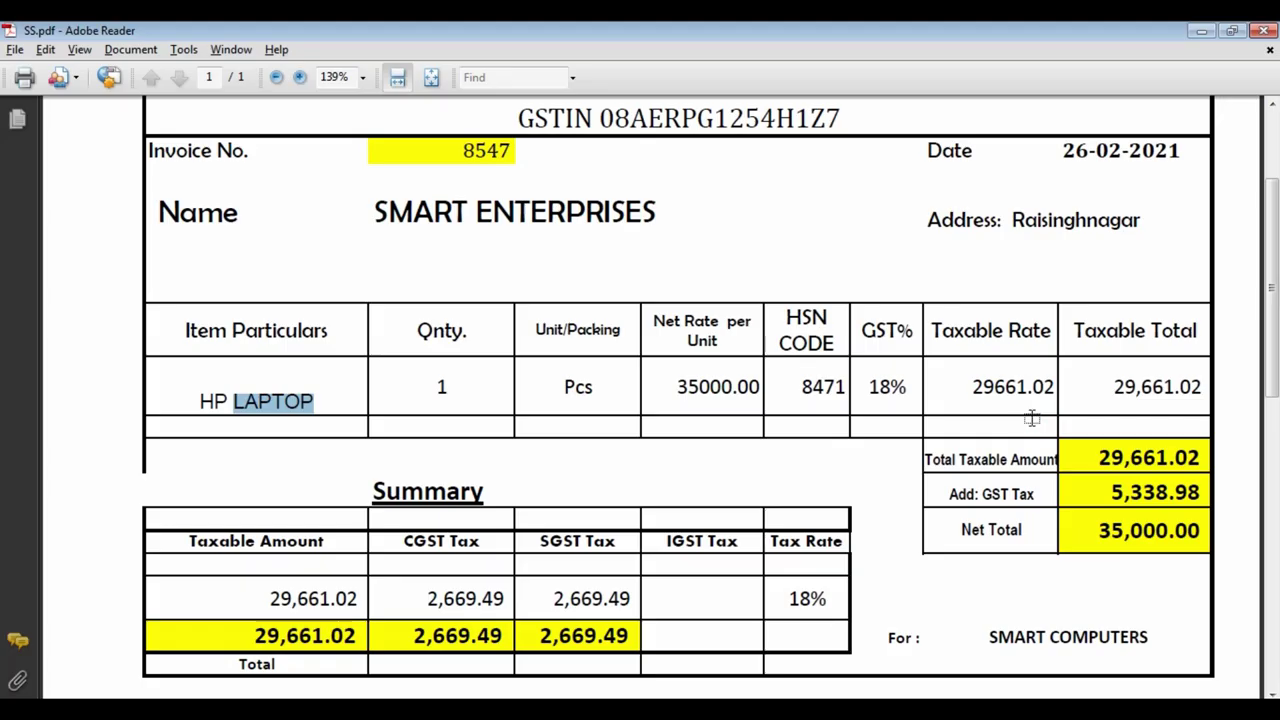
{"action": "type", "text": "."}
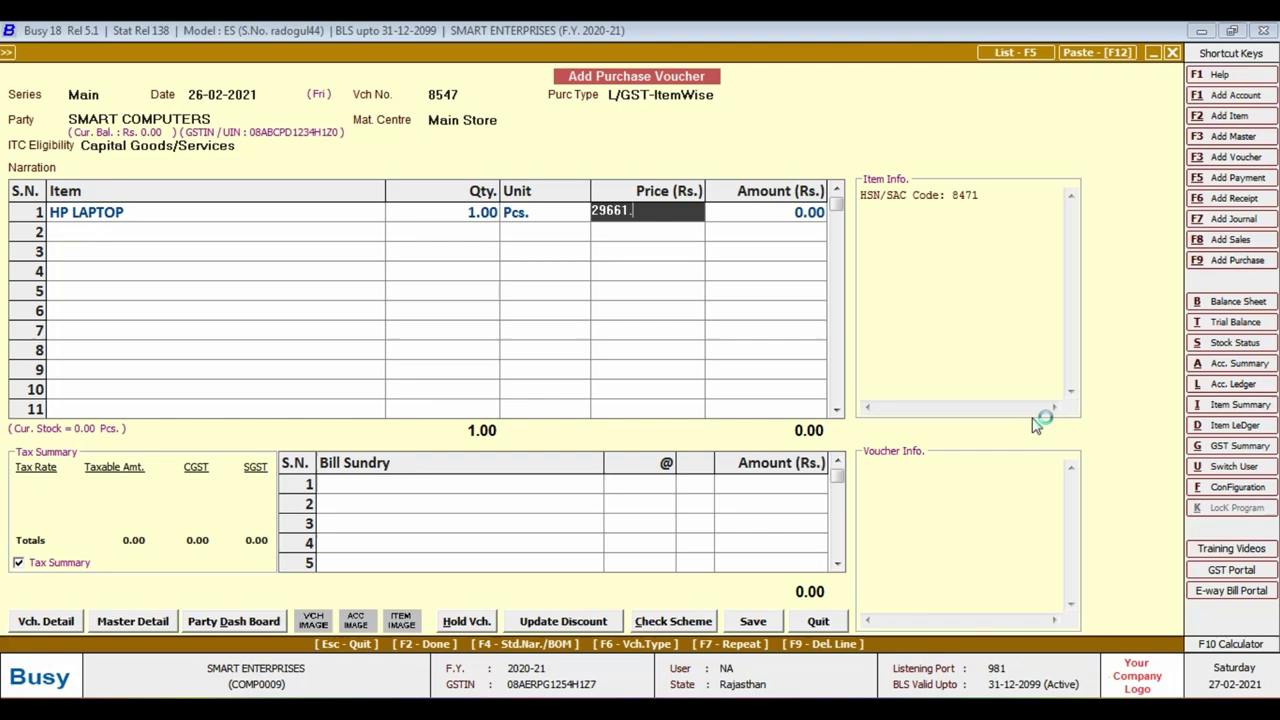
{"action": "type", "text": "02"}
{"action": "key", "text": "Return"}
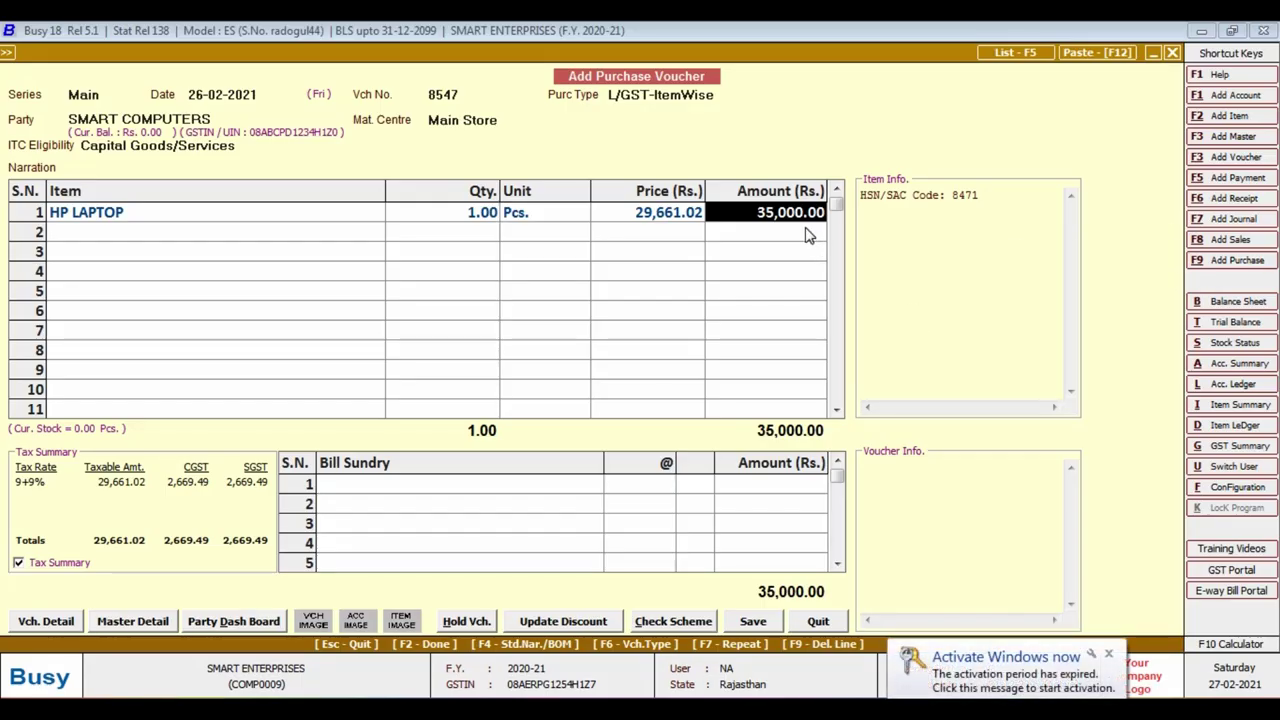
{"action": "key", "text": "Return"}
{"action": "key", "text": "Return"}
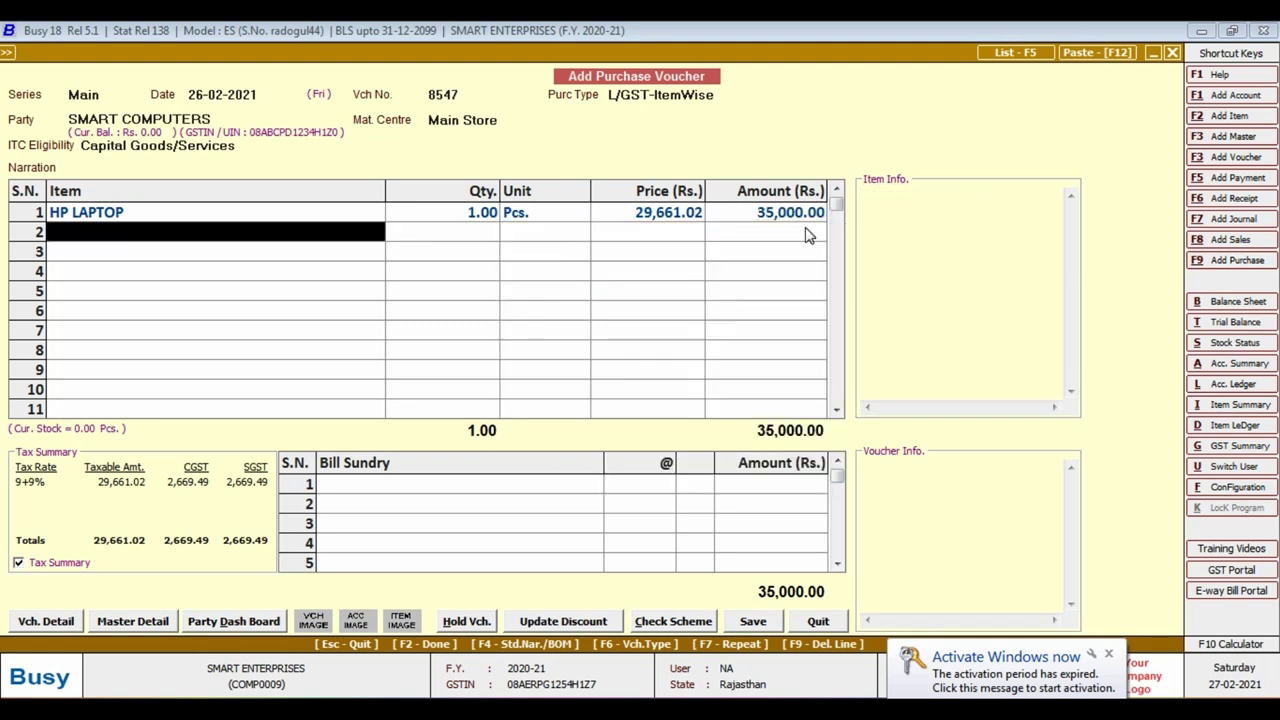
Save the laptop purchase voucher with the full bill amount under new reference 8547 and blank transport details, and leave voucher entry
{"action": "key", "text": "Return"}
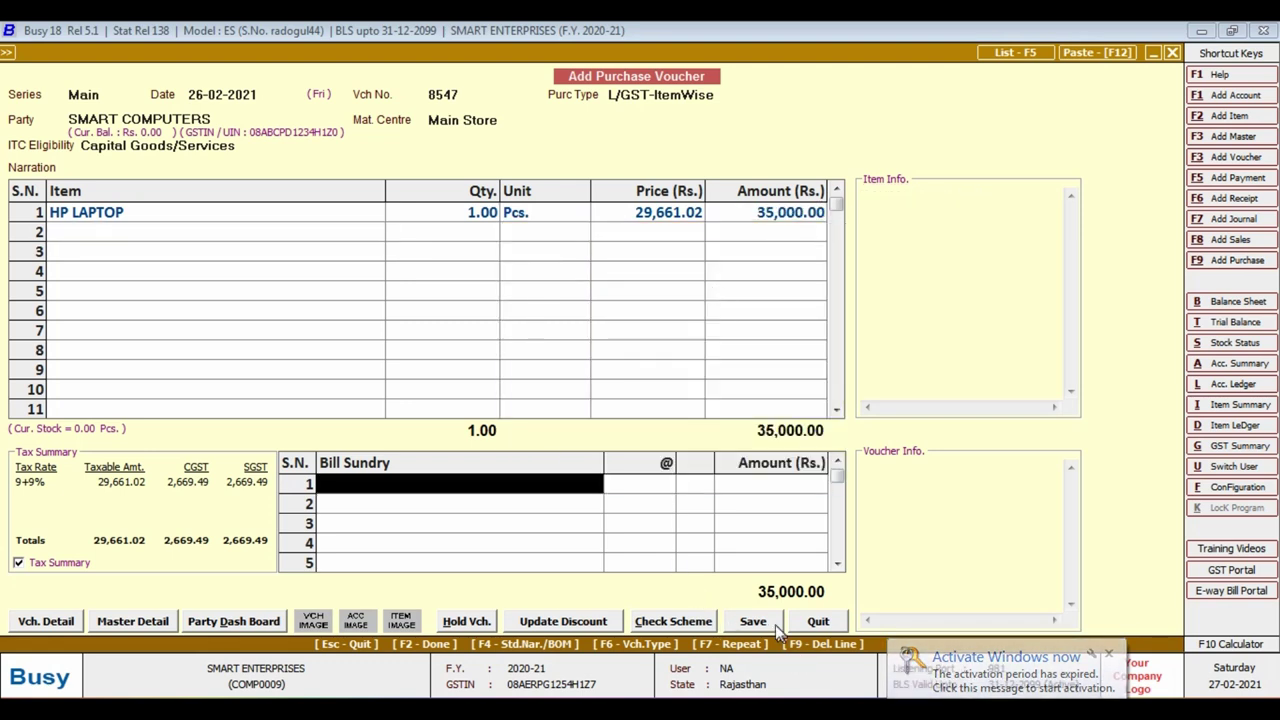
{"action": "left_click", "coordinate": [768, 624]}
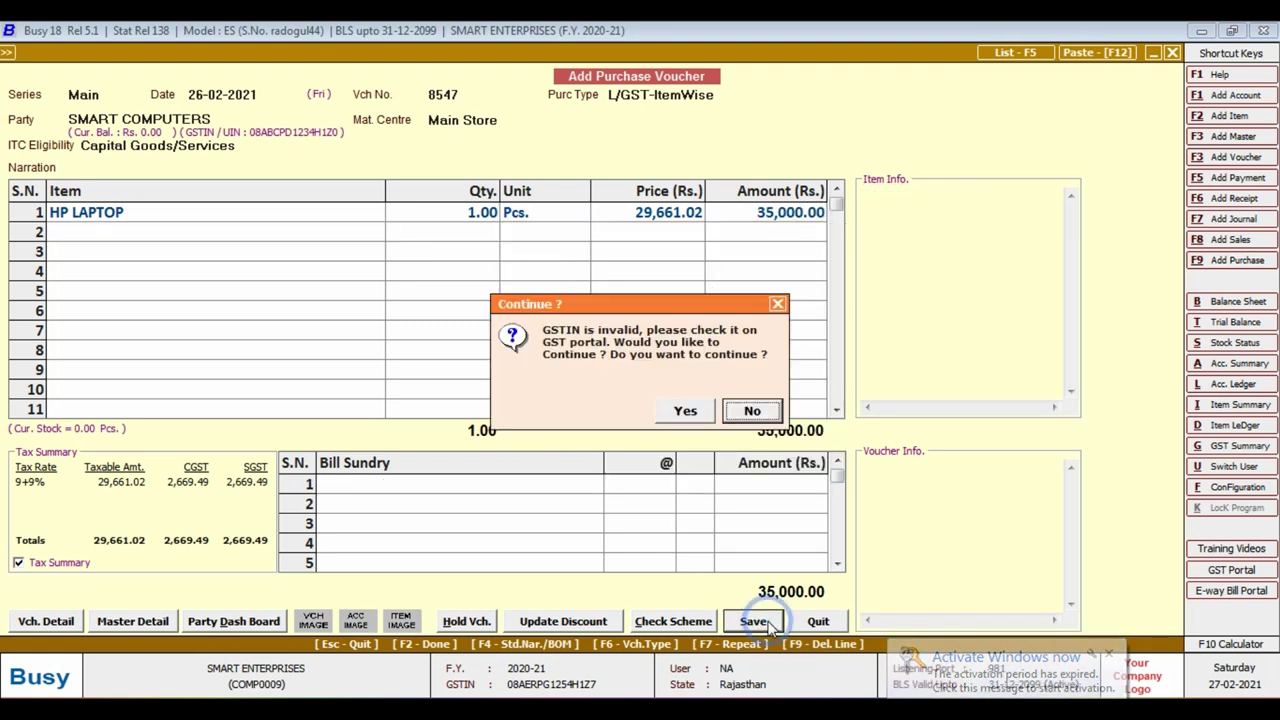
{"action": "left_click", "coordinate": [672, 414]}
{"action": "left_click", "coordinate": [628, 438]}
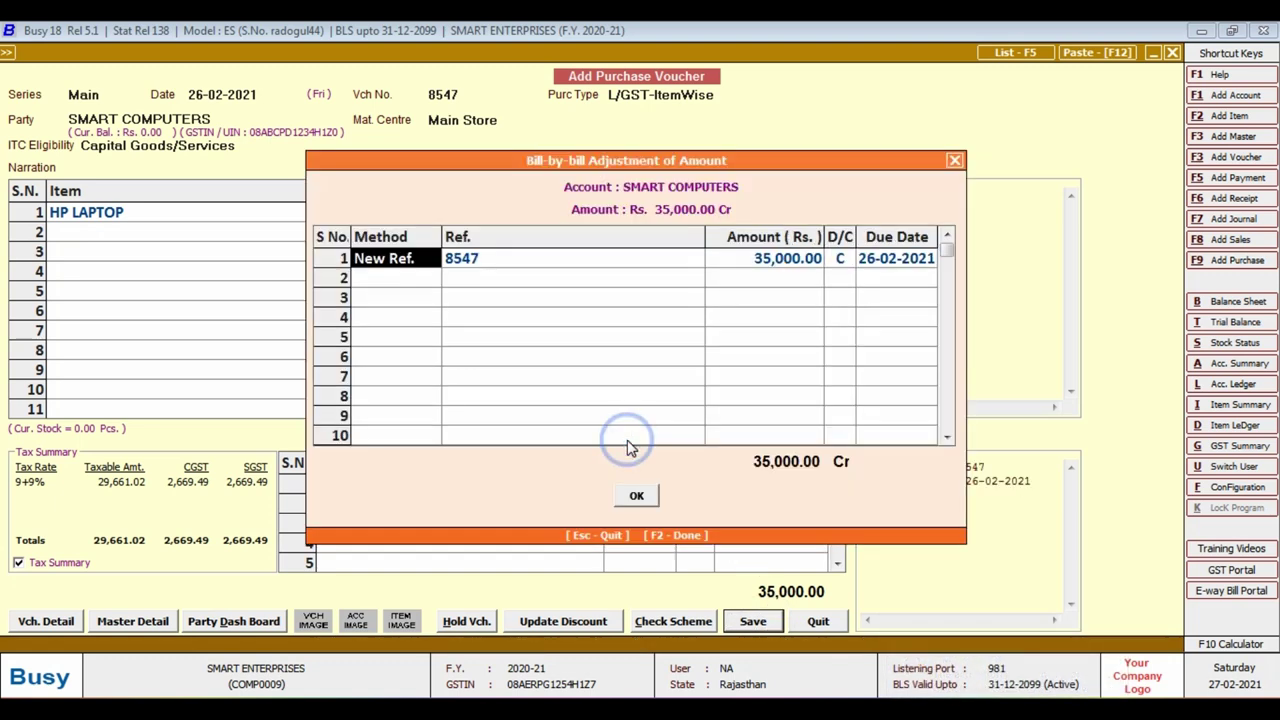
{"action": "key", "text": "Return"}
{"action": "key", "text": "Return"}
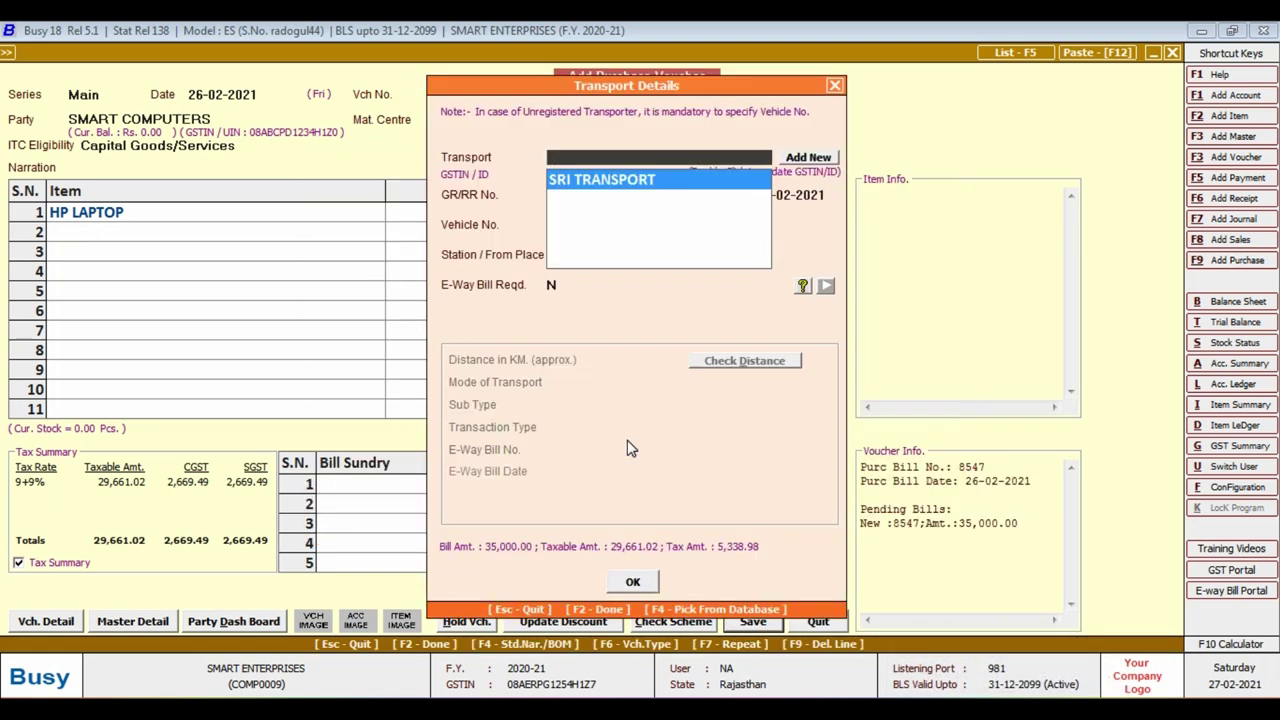
{"action": "key", "text": "F2"}
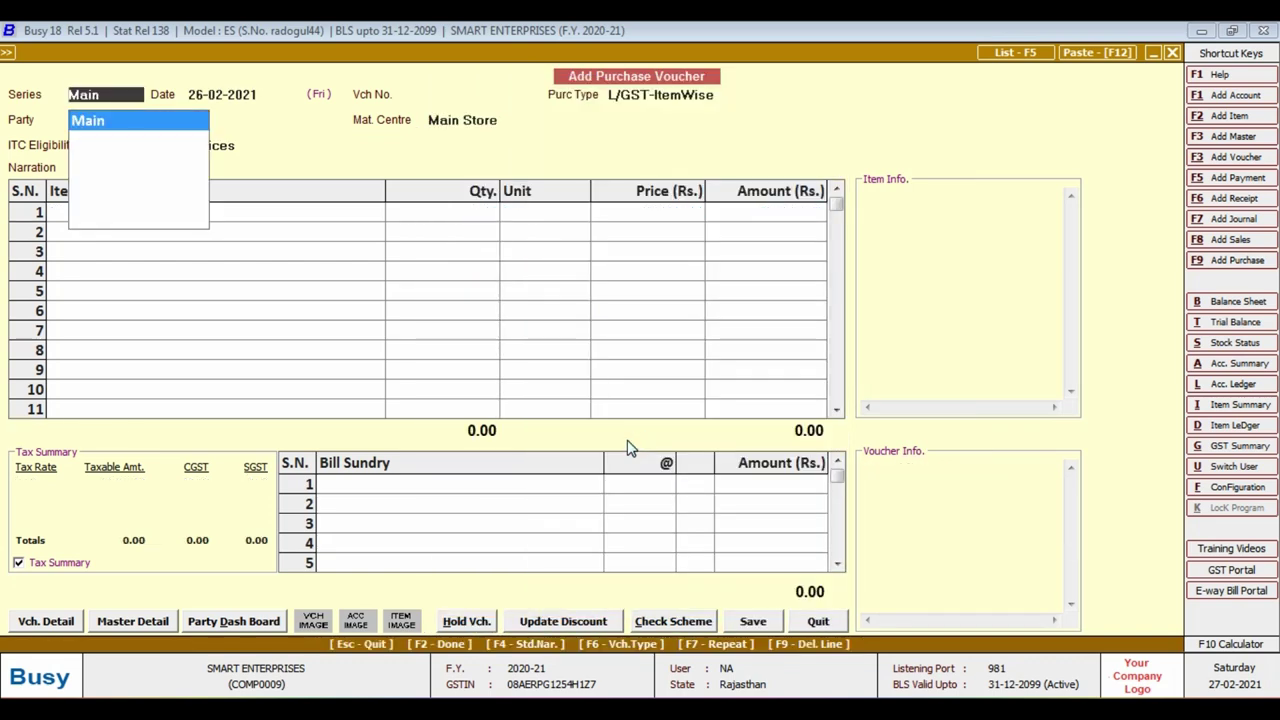
{"action": "key", "text": "Escape"}
{"action": "key", "text": "Escape"}
{"action": "key", "text": "Escape"}
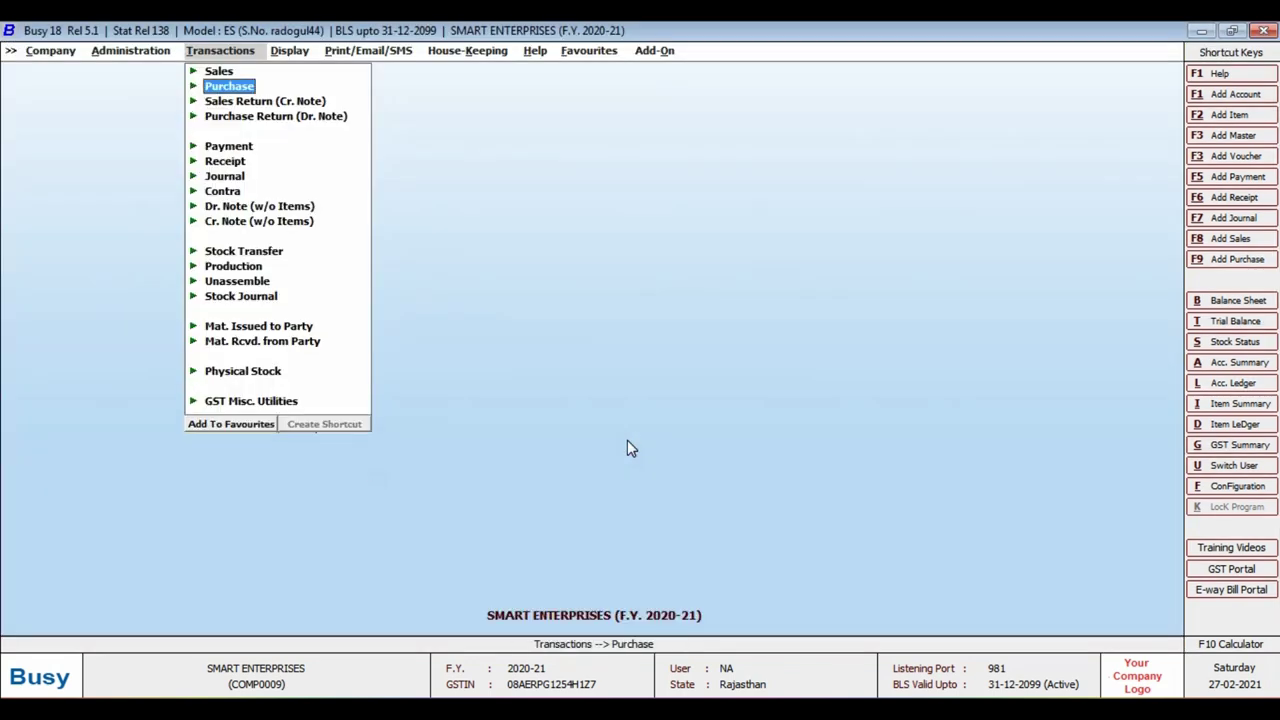
View the Horizontal (Standard) balance sheet with its default options, examine Computers under Fixed Assets, and close the report
{"action": "key", "text": "Right"}
{"action": "key", "text": "Right"}
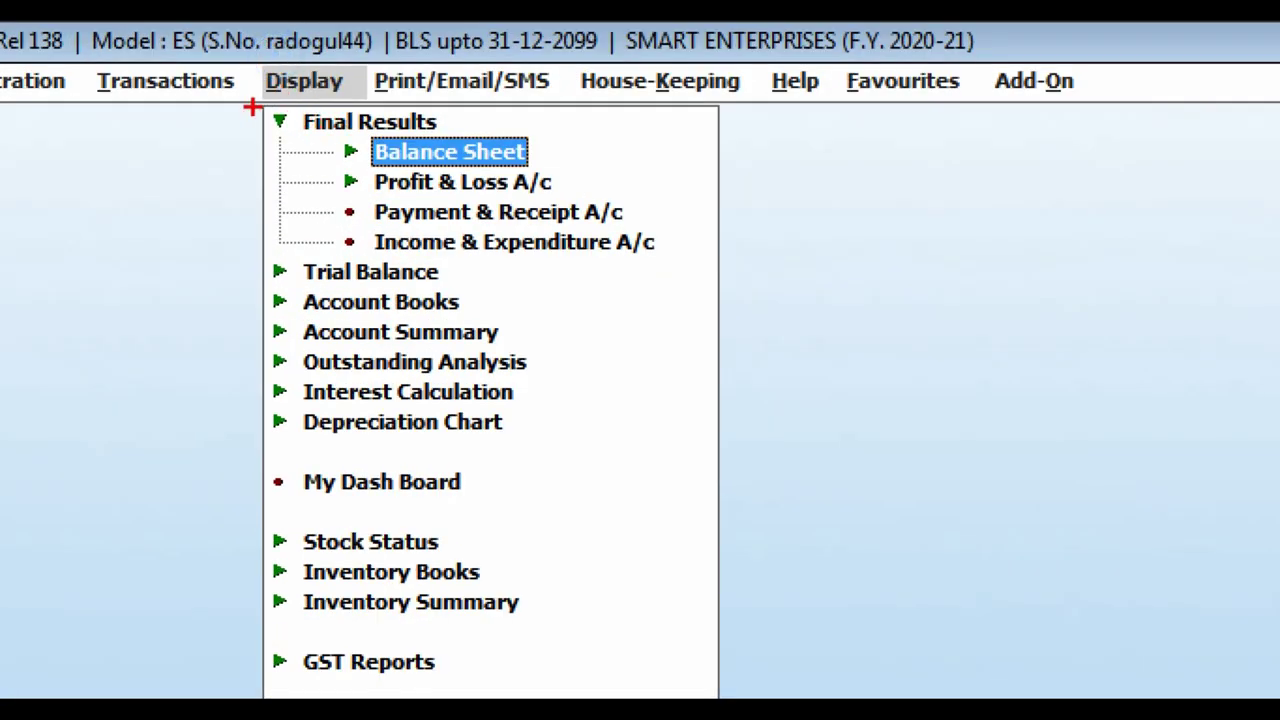
{"action": "left_click_drag", "start_coordinate": [248, 103], "coordinate": [586, 181]}
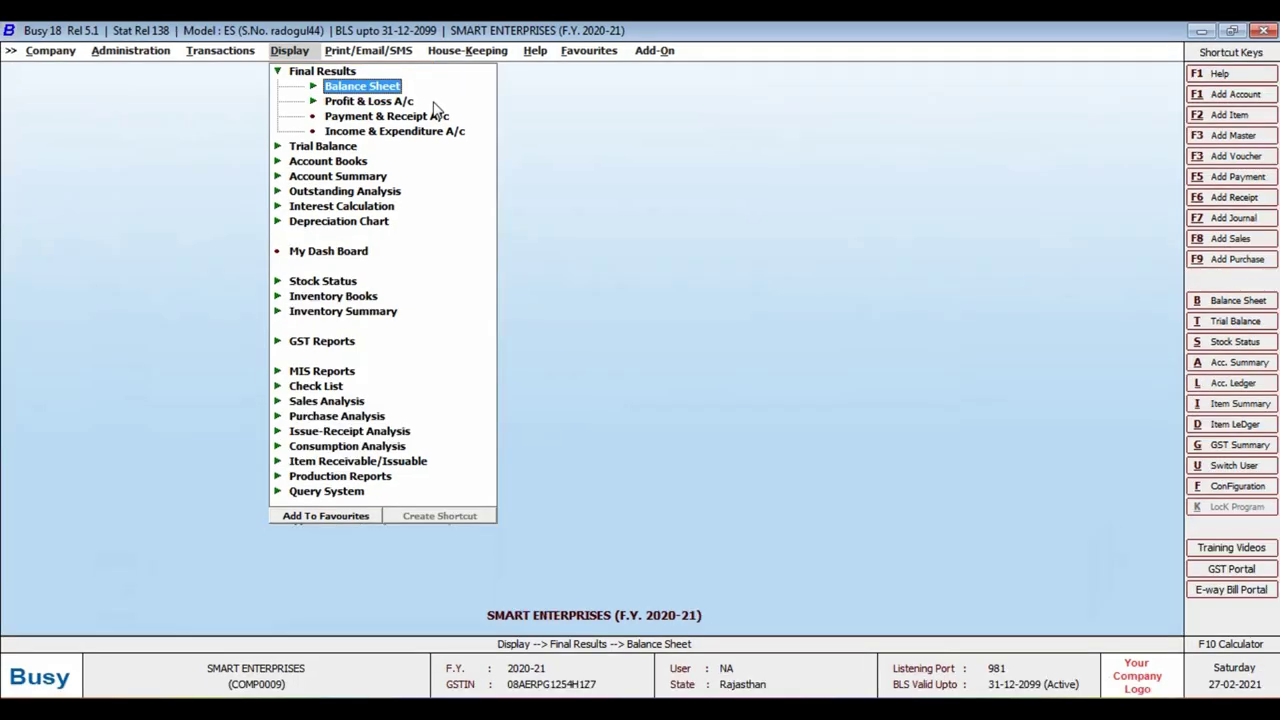
{"action": "left_click", "coordinate": [414, 125]}
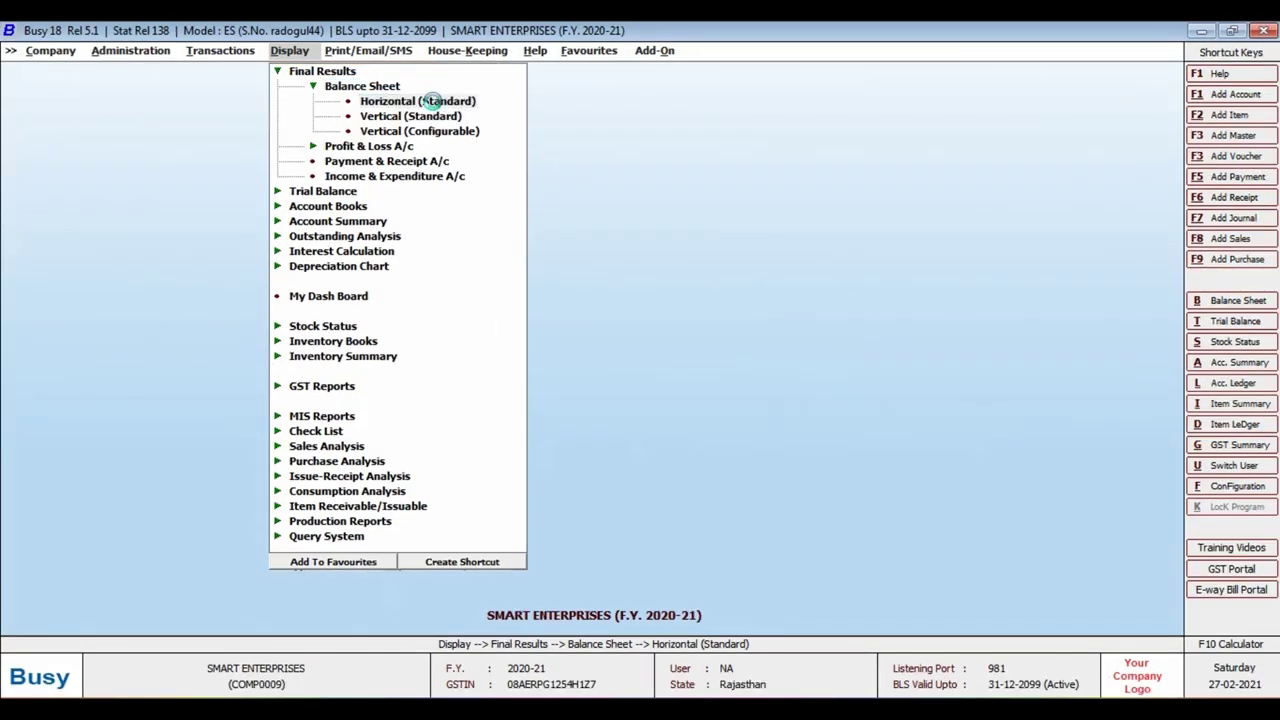
{"action": "left_click", "coordinate": [433, 103]}
{"action": "key", "text": "Return"}
{"action": "key", "text": "F2"}
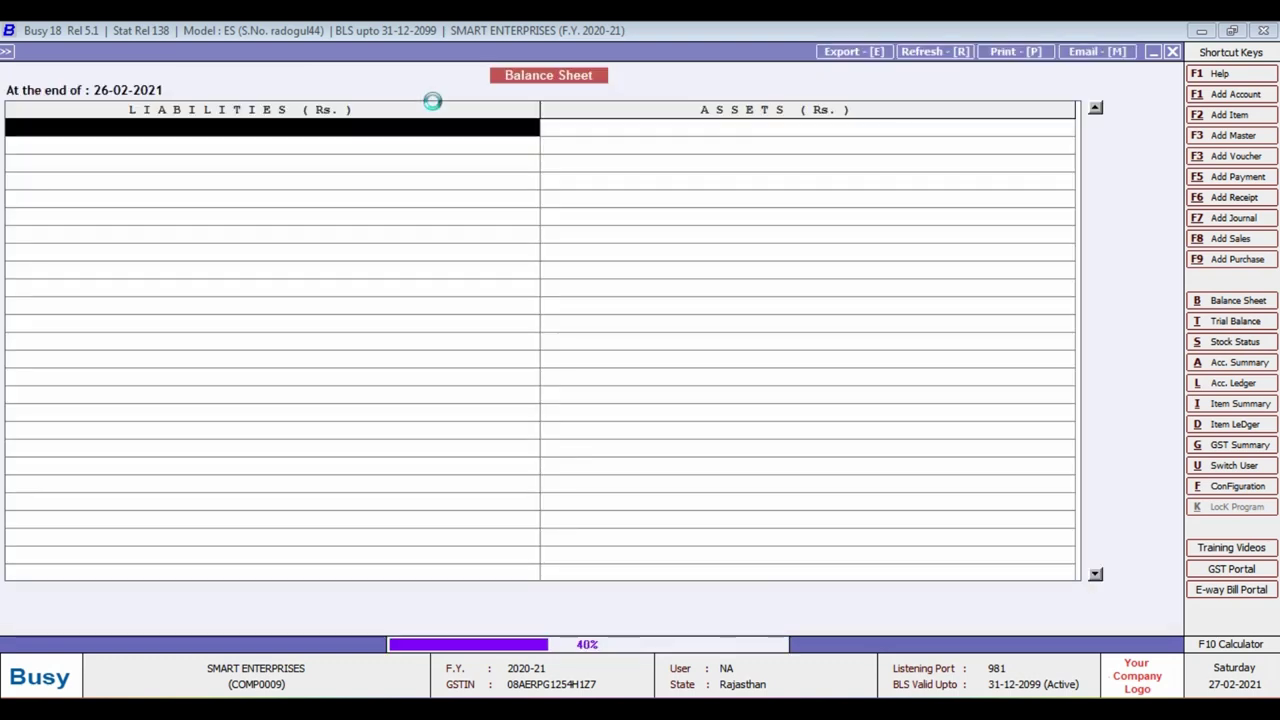
{"action": "key", "text": "Right"}
{"action": "key", "text": "Down"}
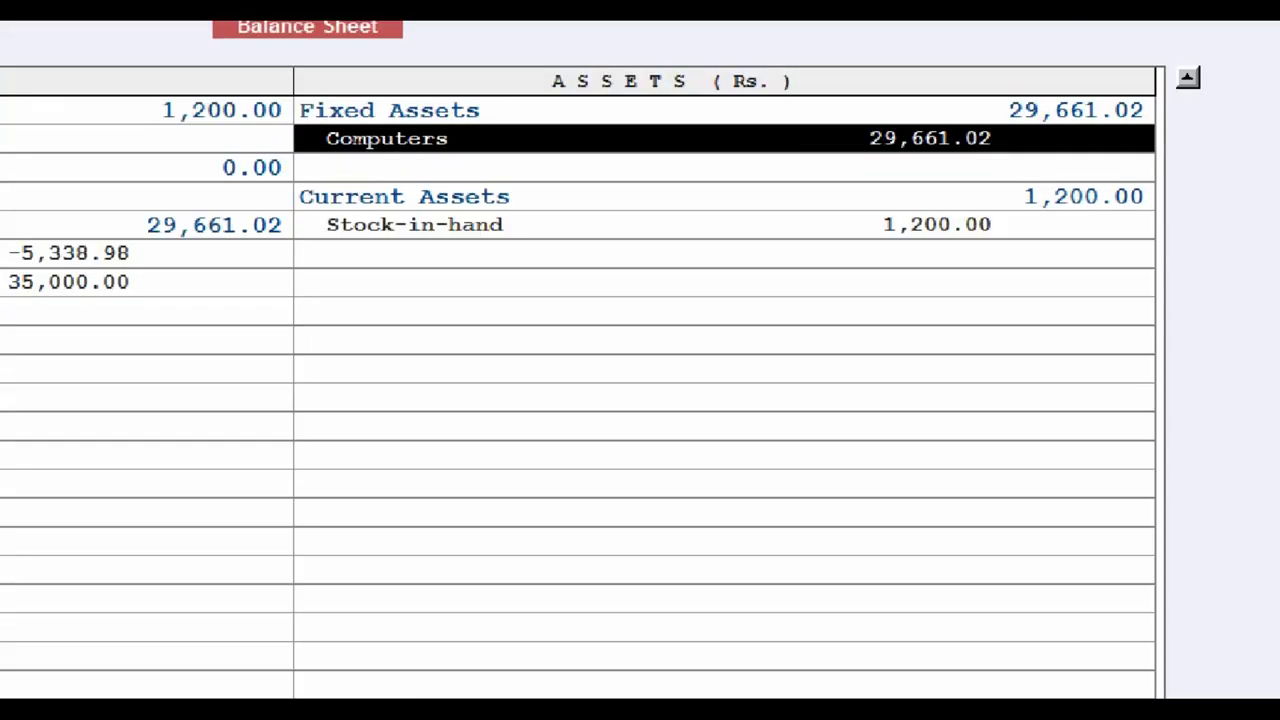
{"action": "left_click_drag", "start_coordinate": [811, 89], "coordinate": [1062, 183]}
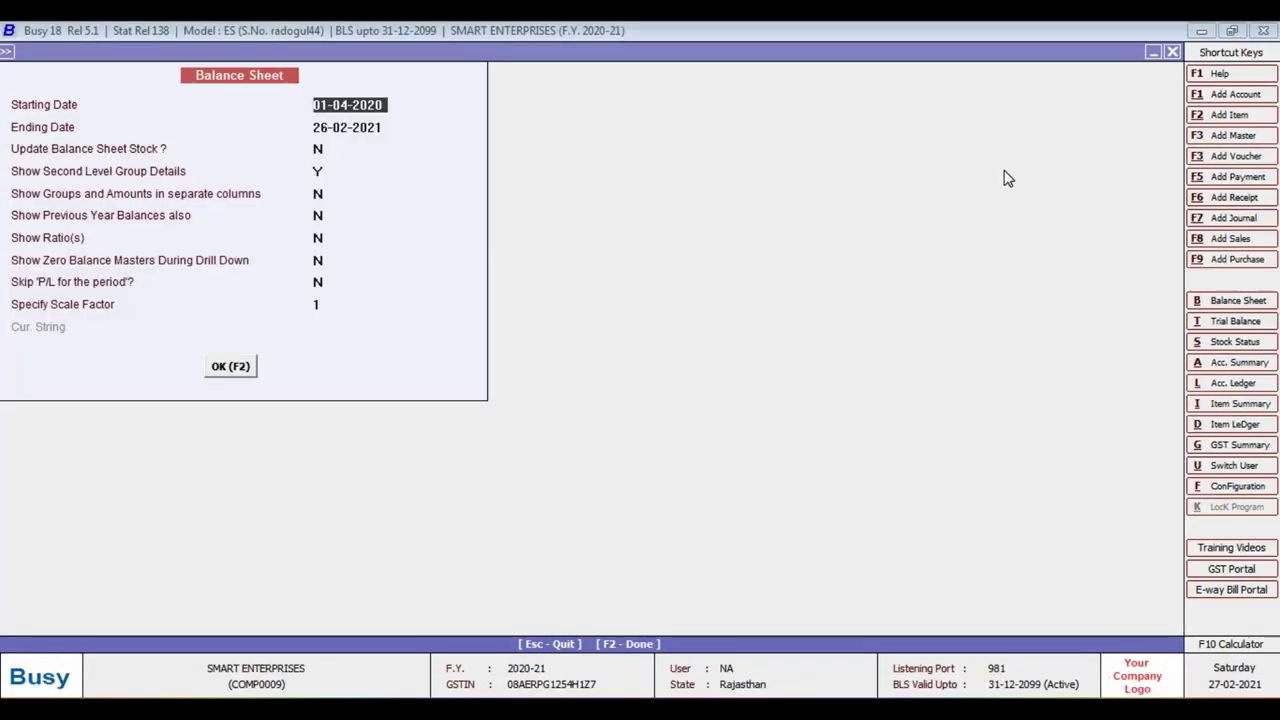
{"action": "key", "text": "Escape"}
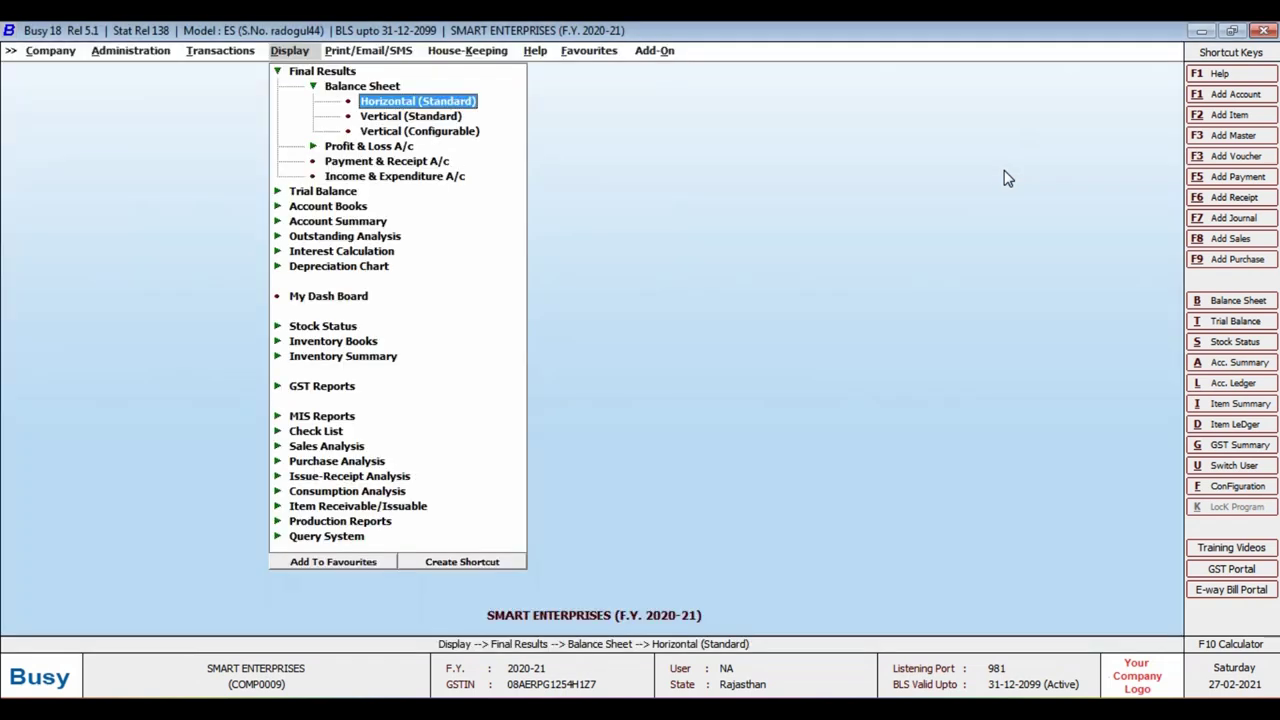
{"action": "key", "text": "Escape"}
{"action": "key", "text": "Escape"}
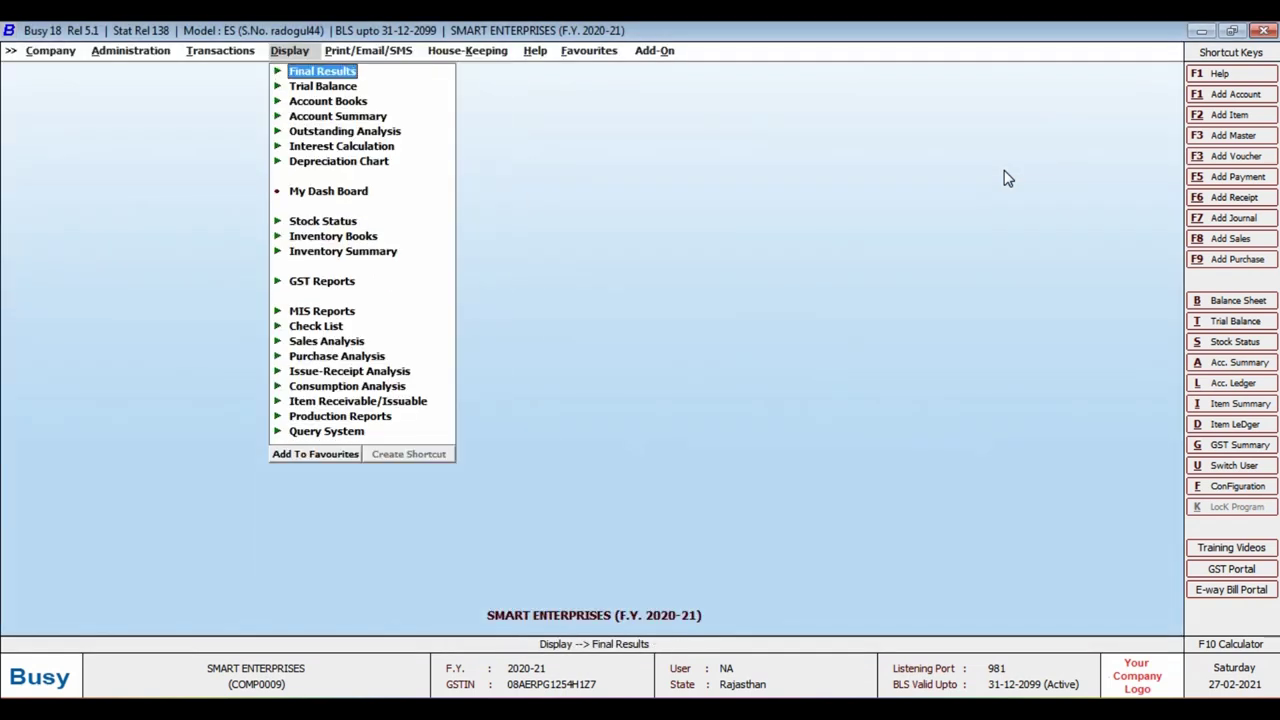
Generate the Income Tax Act depreciation chart for Depreciation A/c, accounts shown by Name, automatic rounding up to Rs. 1, and examine the Computers row
{"action": "key", "text": "Down"}
{"action": "key", "text": "Down"}
{"action": "key", "text": "Down"}
{"action": "key", "text": "Down"}
{"action": "key", "text": "Down"}
{"action": "key", "text": "Down"}
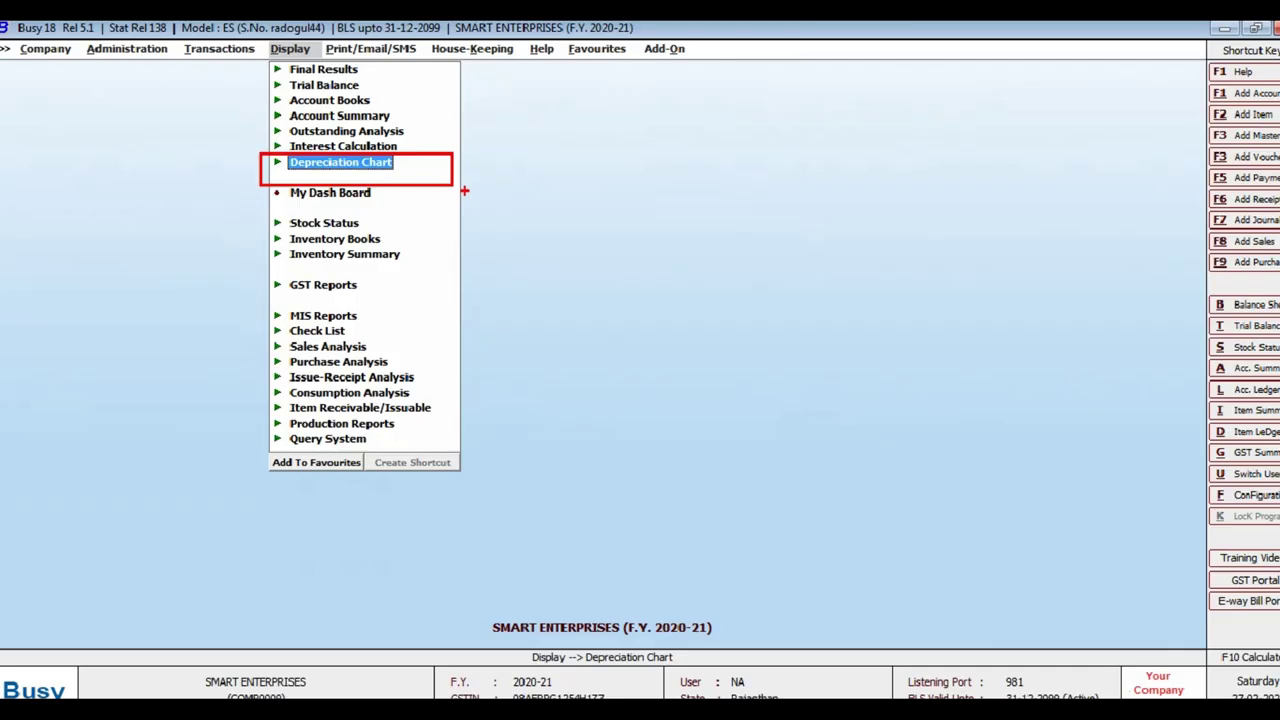
{"action": "key", "text": "Return"}
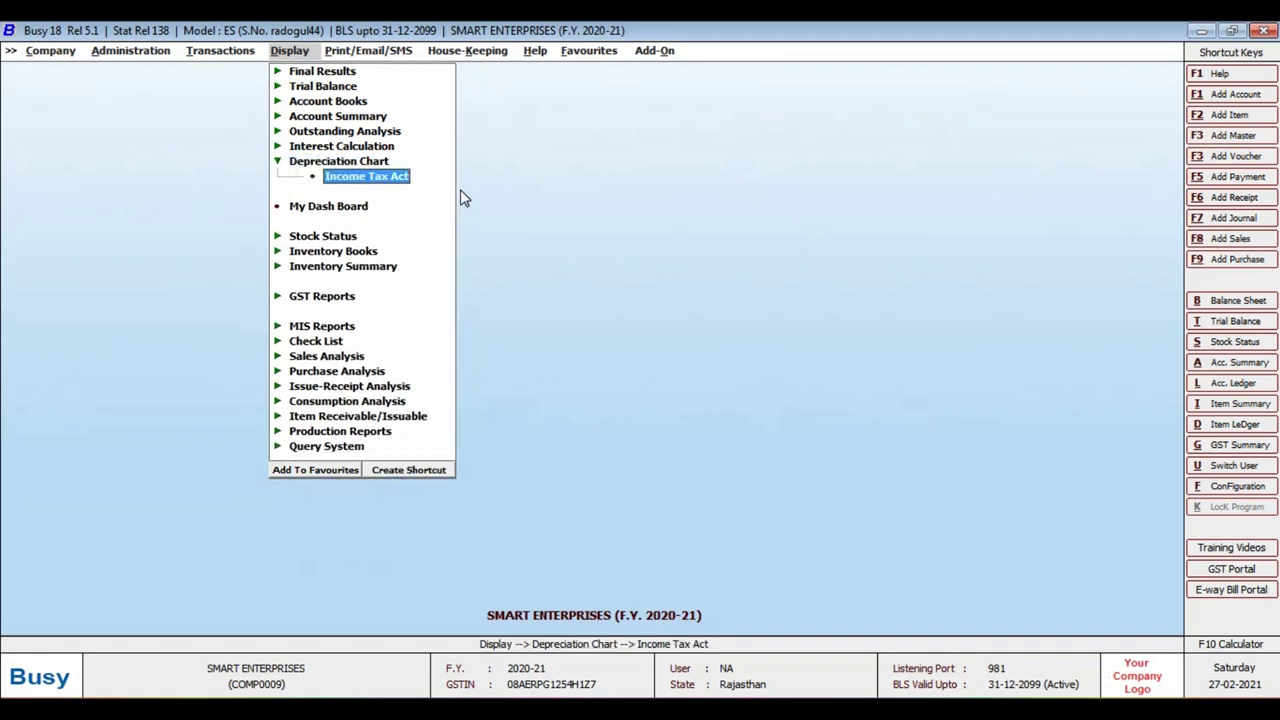
{"action": "key", "text": "Return"}
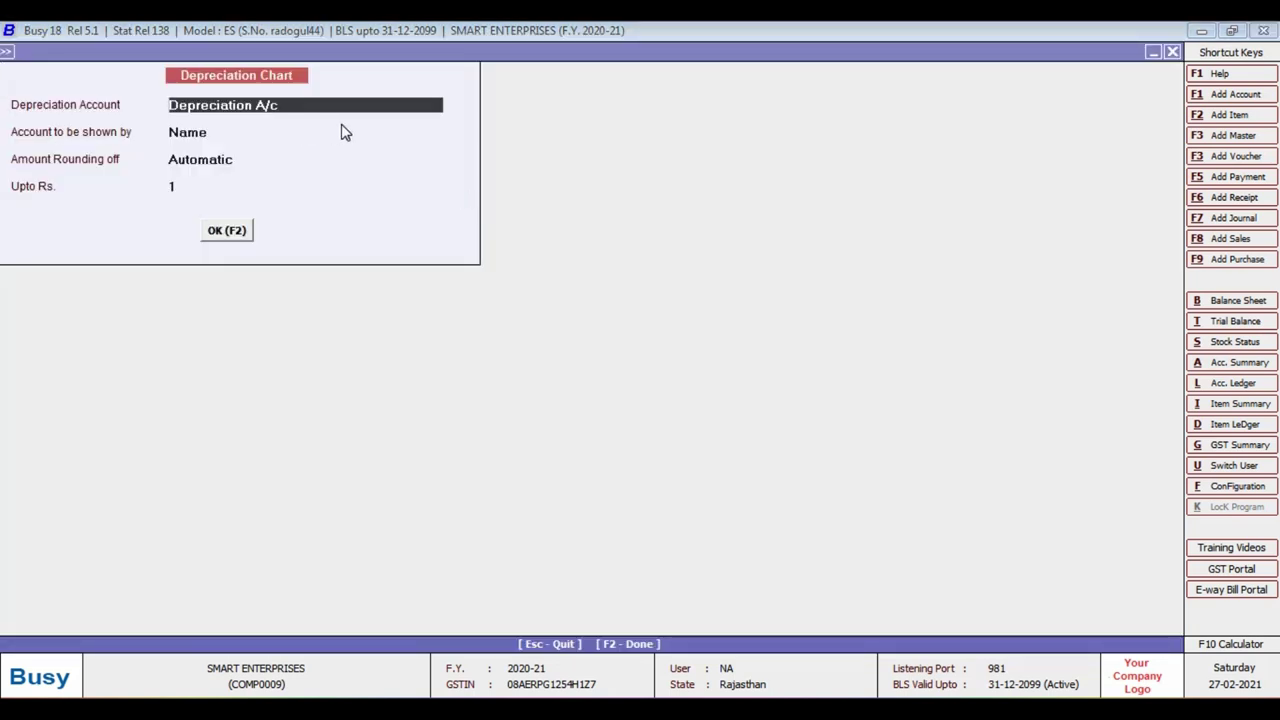
{"action": "key", "text": "Return"}
{"action": "key", "text": "Return"}
{"action": "key", "text": "Return"}
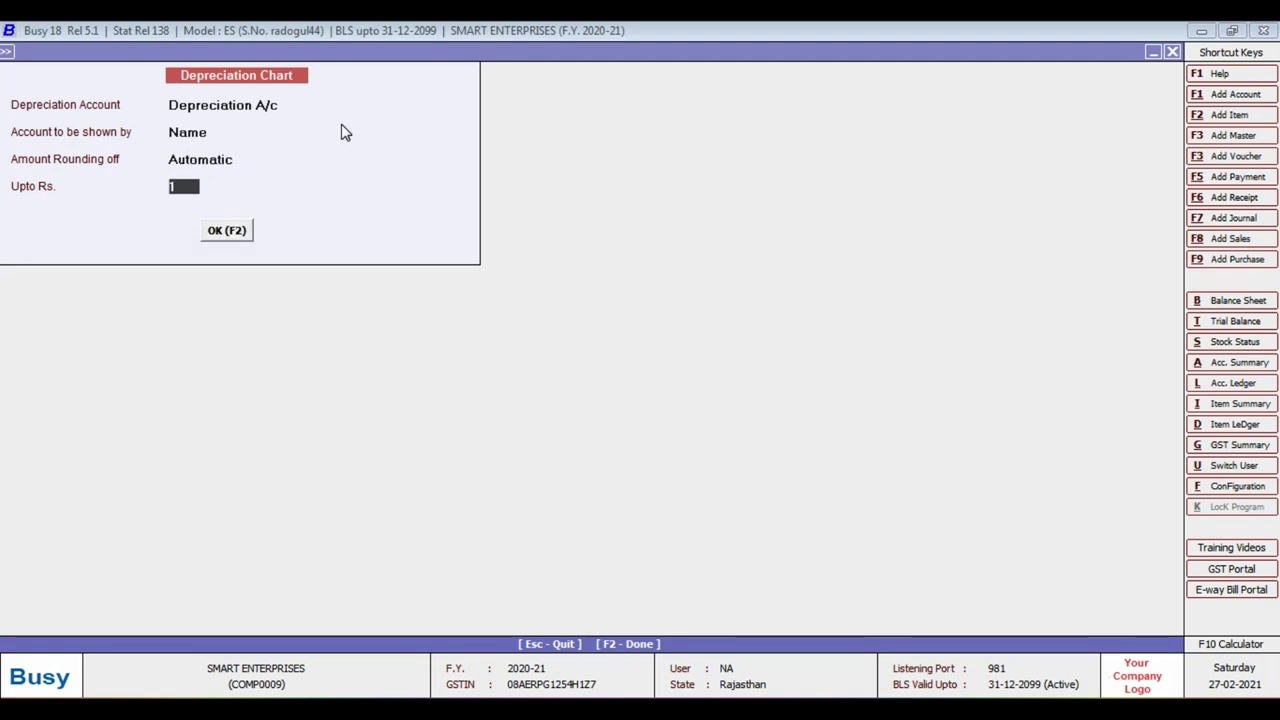
{"action": "key", "text": "Return"}
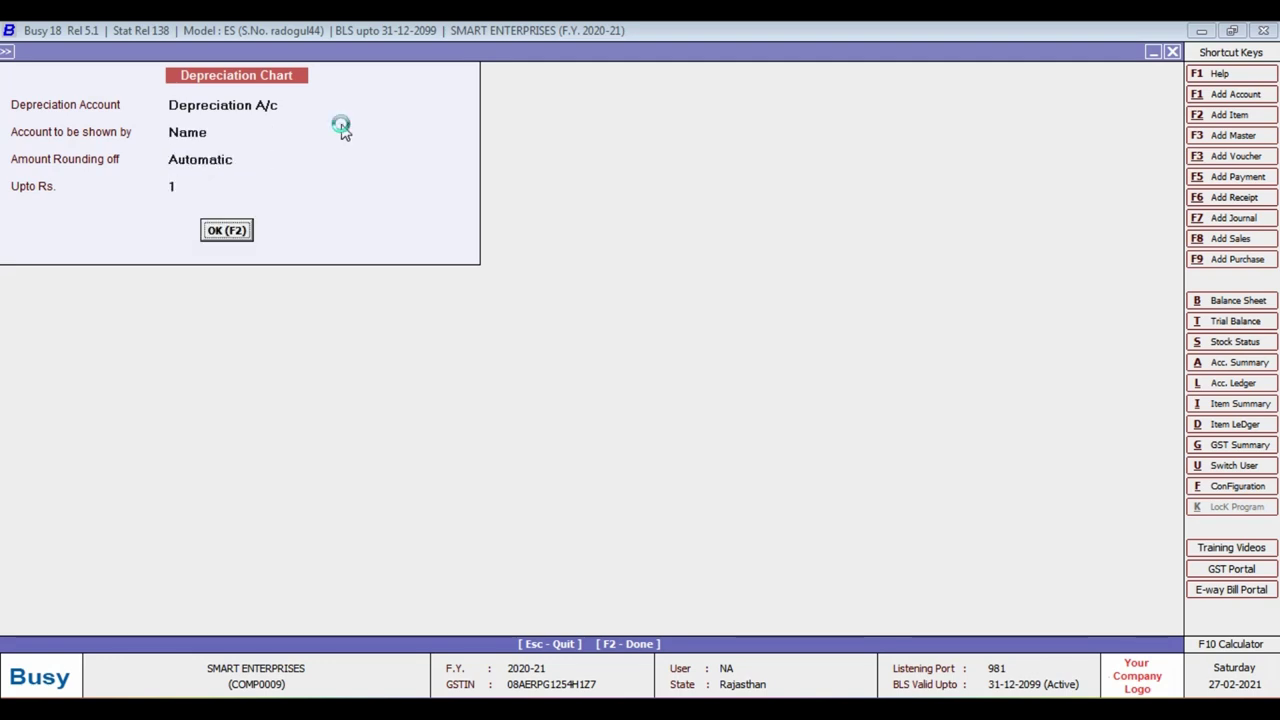
{"action": "key", "text": "Return"}
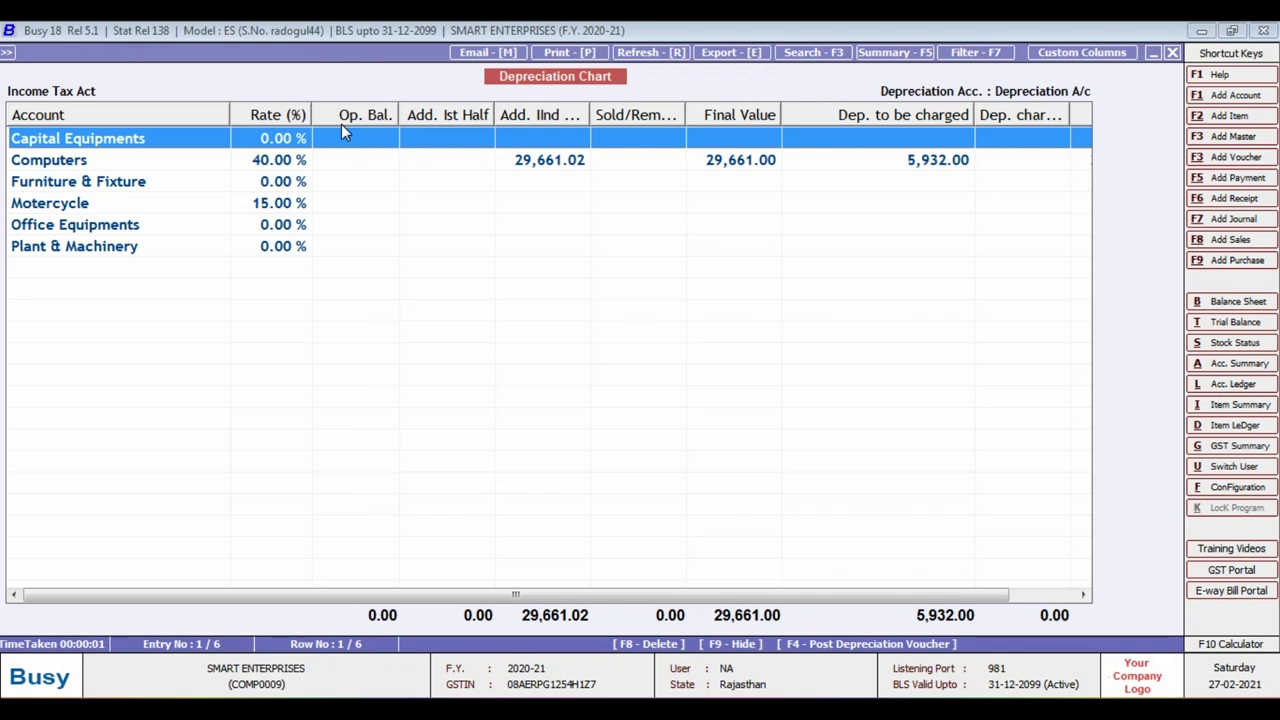
{"action": "left_click", "coordinate": [276, 162]}
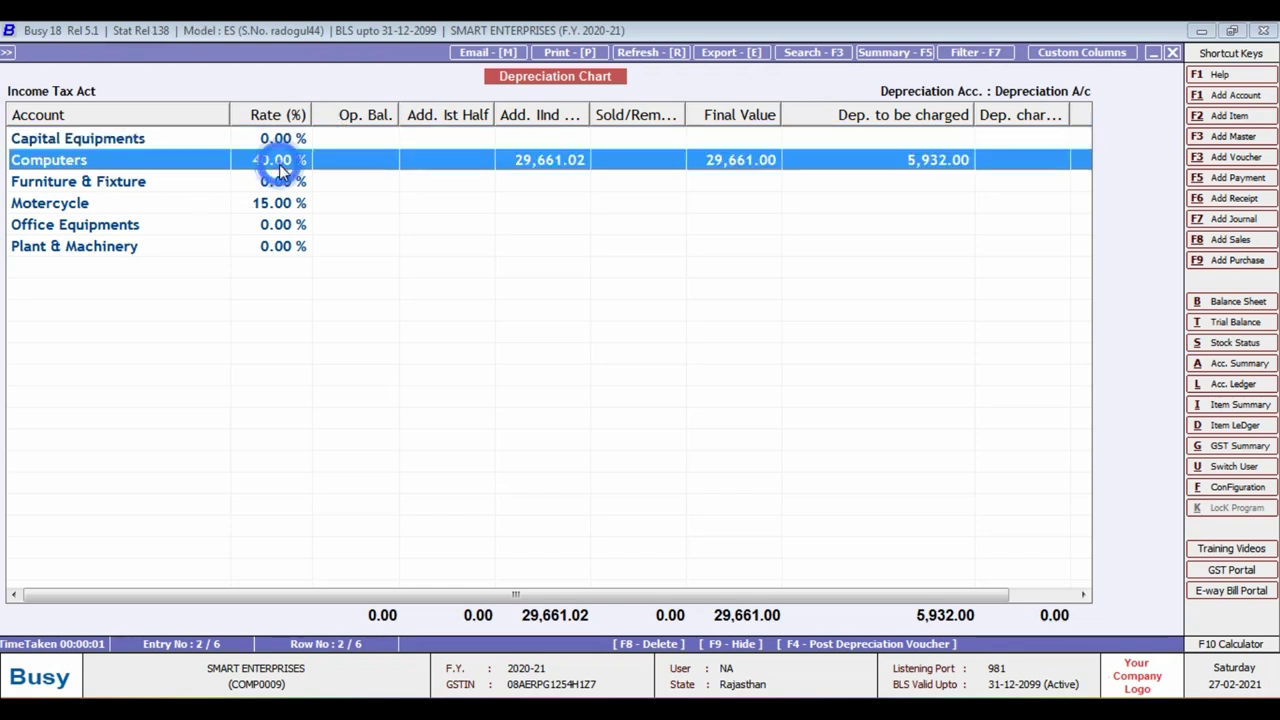